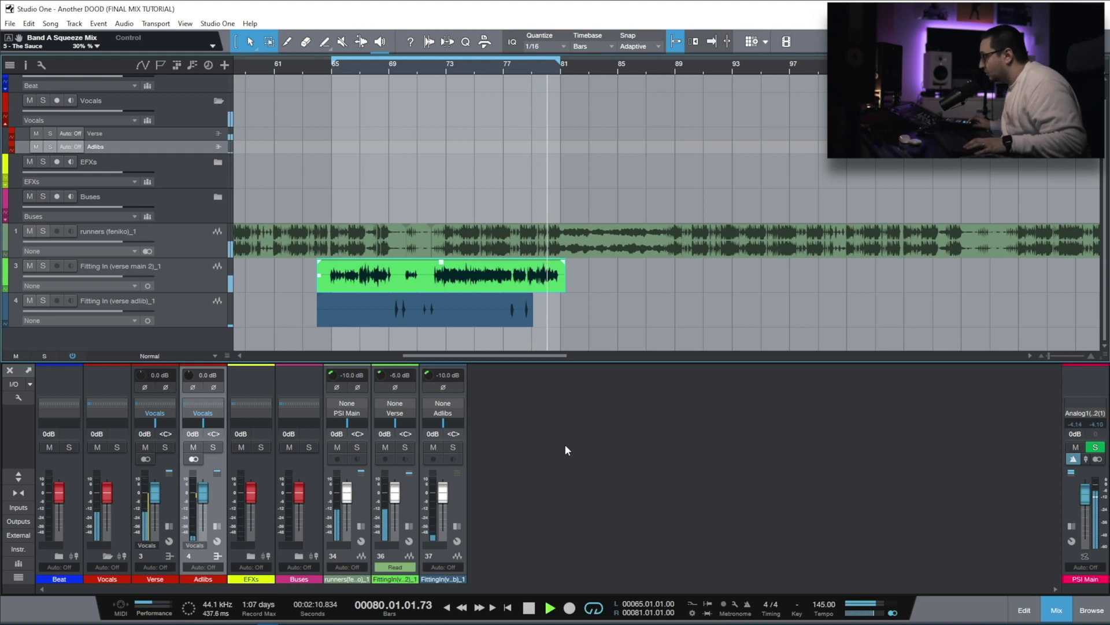
Listen to the end of the bars 65 to 81 loop in the full mix and stop playback
{"action": "key", "text": "space"}
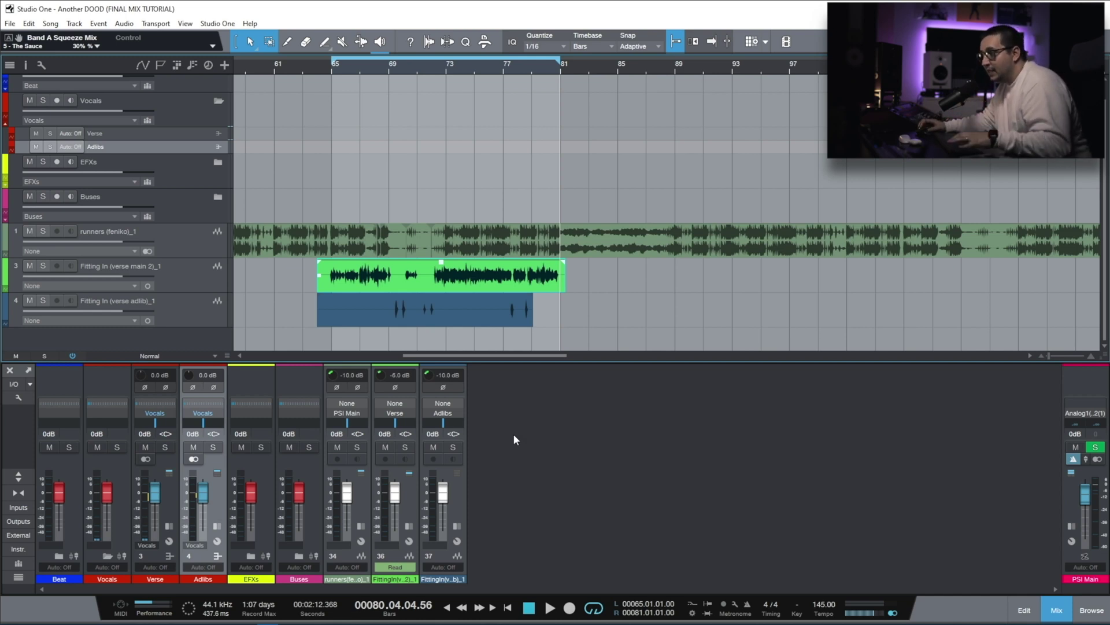
{"action": "key", "text": "space"}
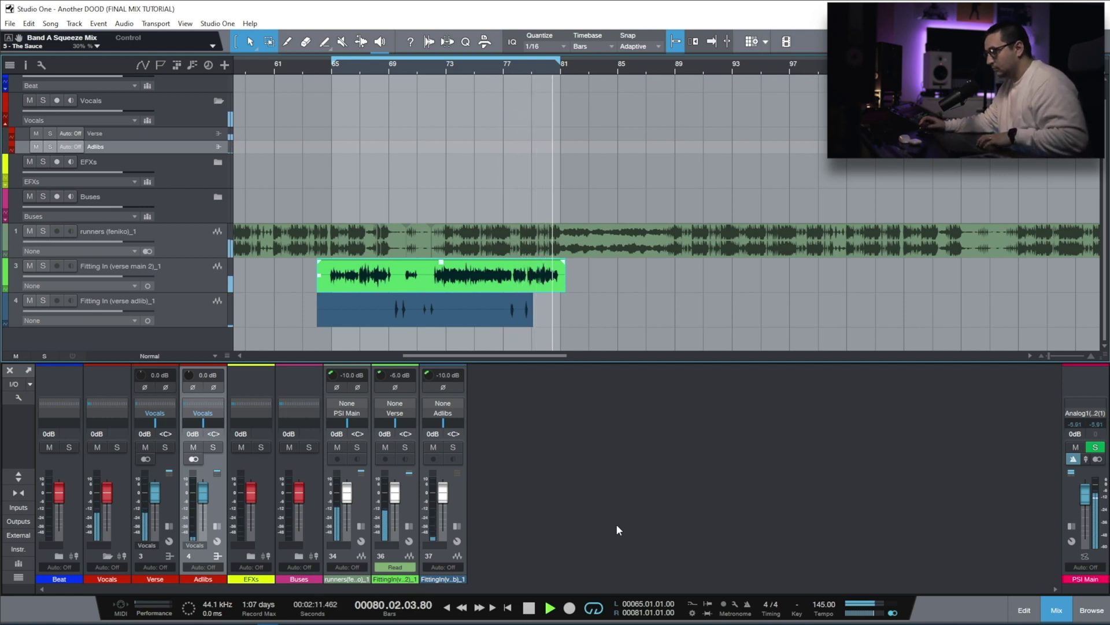
{"action": "key", "text": "space"}
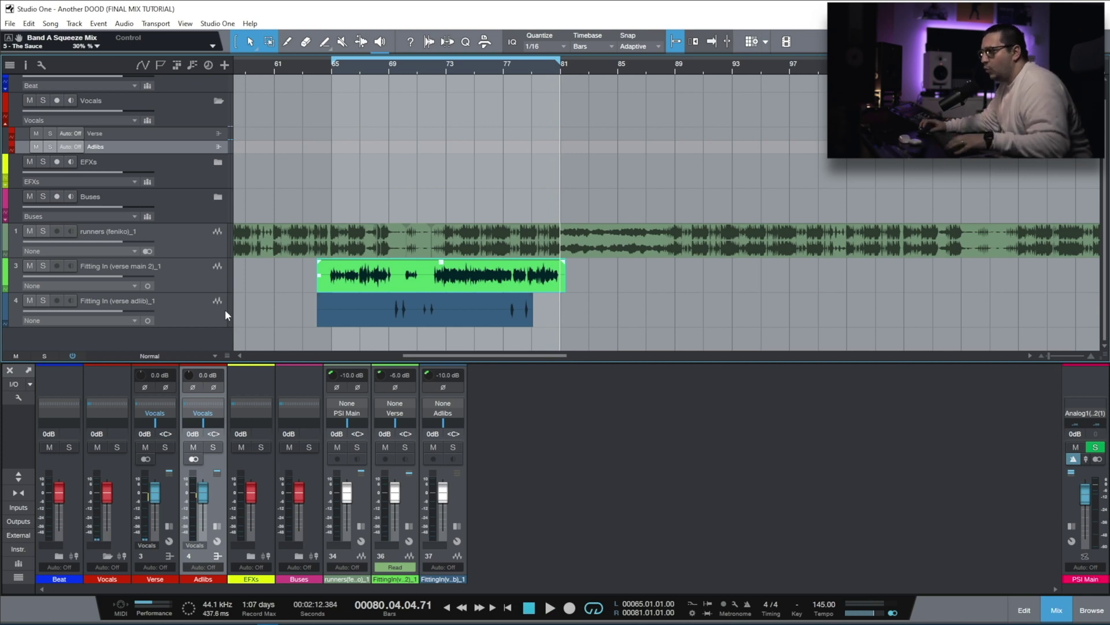
Expand the Fitting In (verse main 2)_1 channel and the Verse bus to show their sends and inserts
{"action": "left_click", "coordinate": [179, 285]}
{"action": "left_click", "coordinate": [408, 527]}
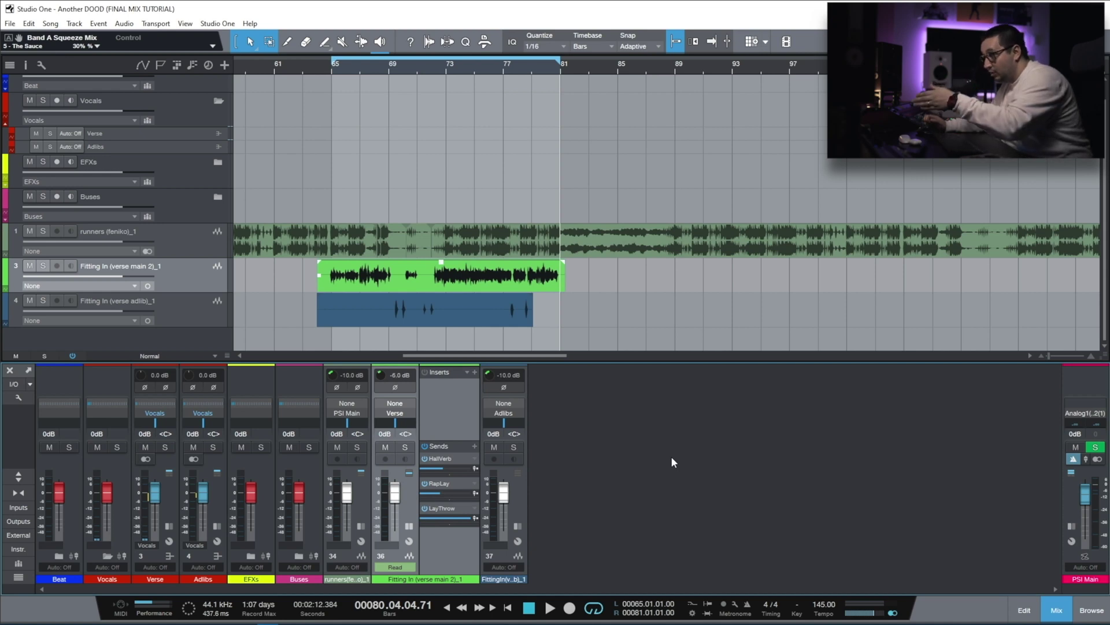
{"action": "left_click", "coordinate": [168, 527]}
{"action": "left_click", "coordinate": [214, 507]}
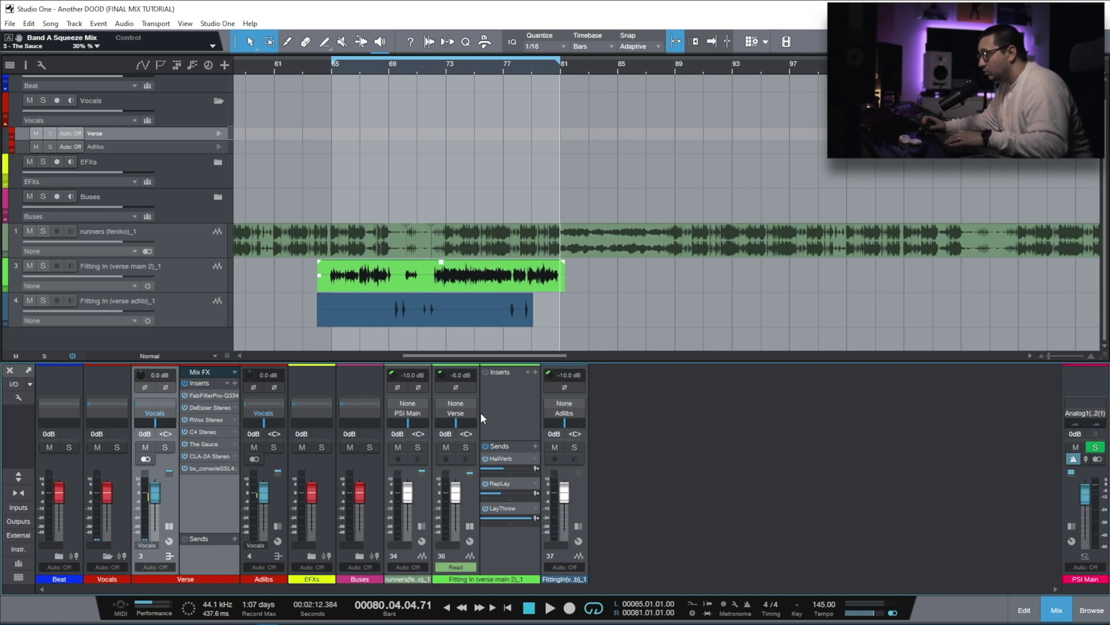
Solo the verse main 2 channel and open the Seventh Heaven reverb behind its HallVerb send
{"action": "key", "text": "KP_0"}
{"action": "left_click", "coordinate": [446, 447]}
{"action": "double_click", "coordinate": [508, 459]}
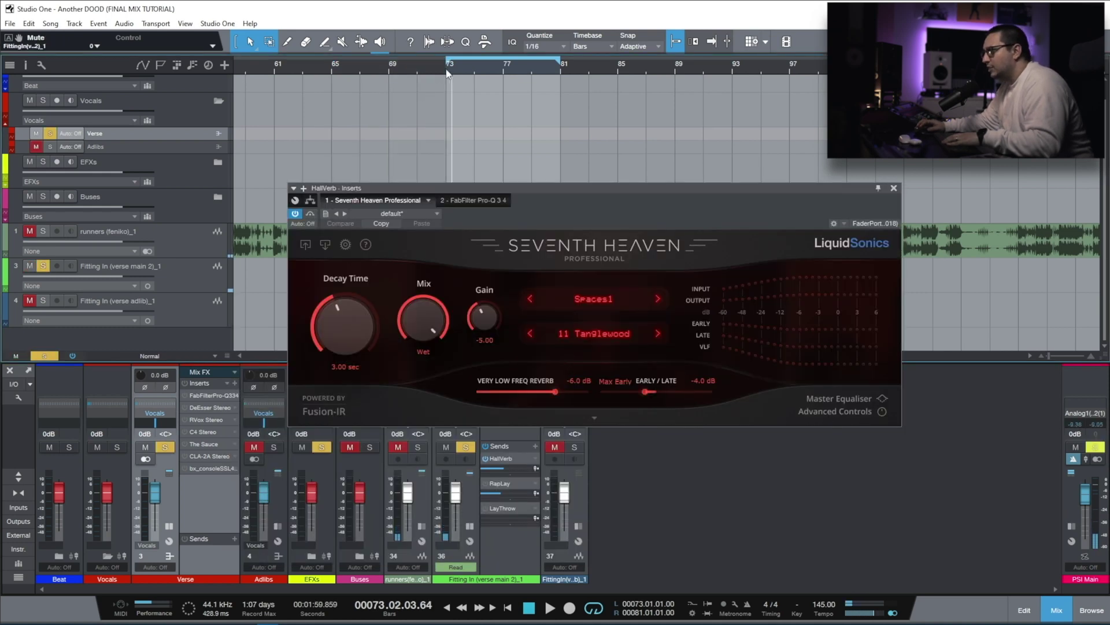
Play the soloed verse from bar 73 to audition the HallVerb send
{"action": "left_click", "coordinate": [447, 70]}
{"action": "key", "text": "space"}
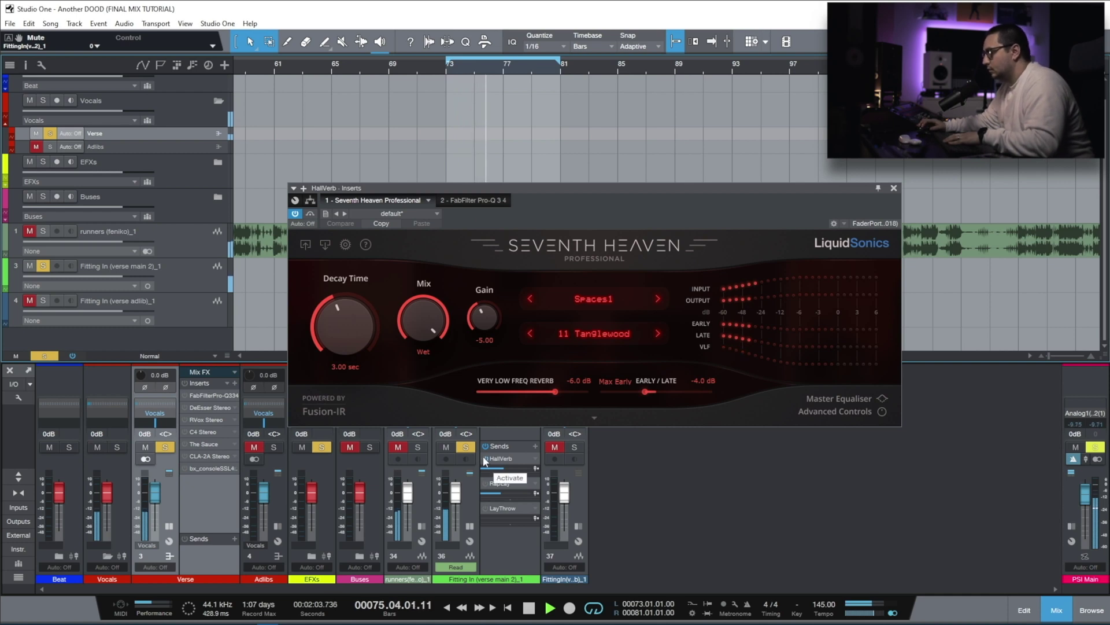
{"action": "key", "text": "space"}
{"action": "key", "text": "space"}
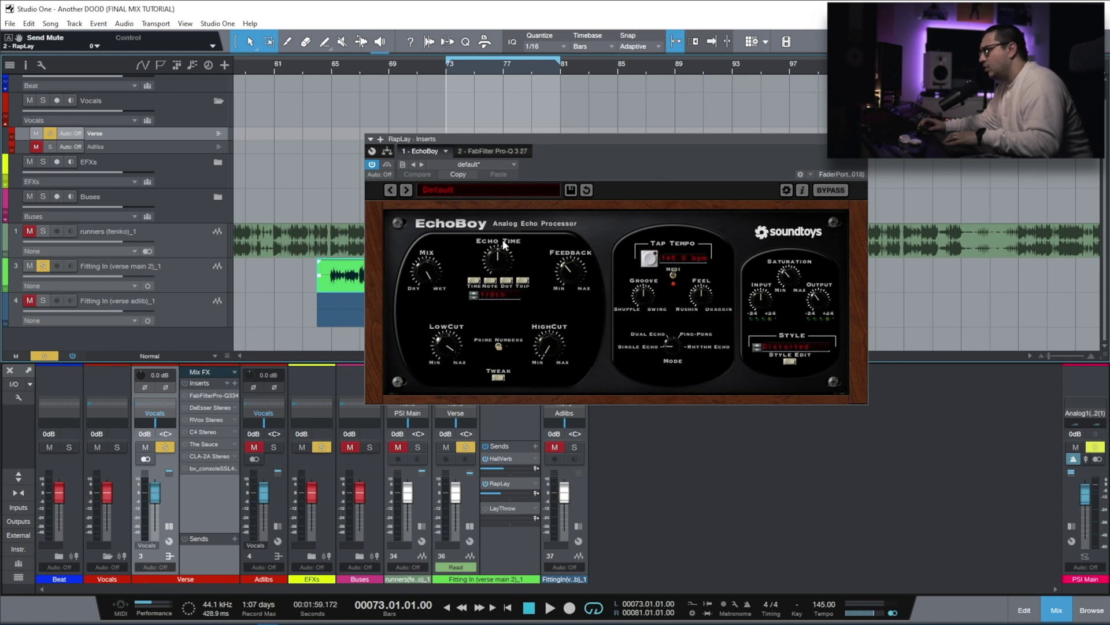
Audition the RapLay delay on the verse from bar 73 with the HallVerb send deactivated
{"action": "key", "text": "space"}
{"action": "left_click", "coordinate": [485, 459]}
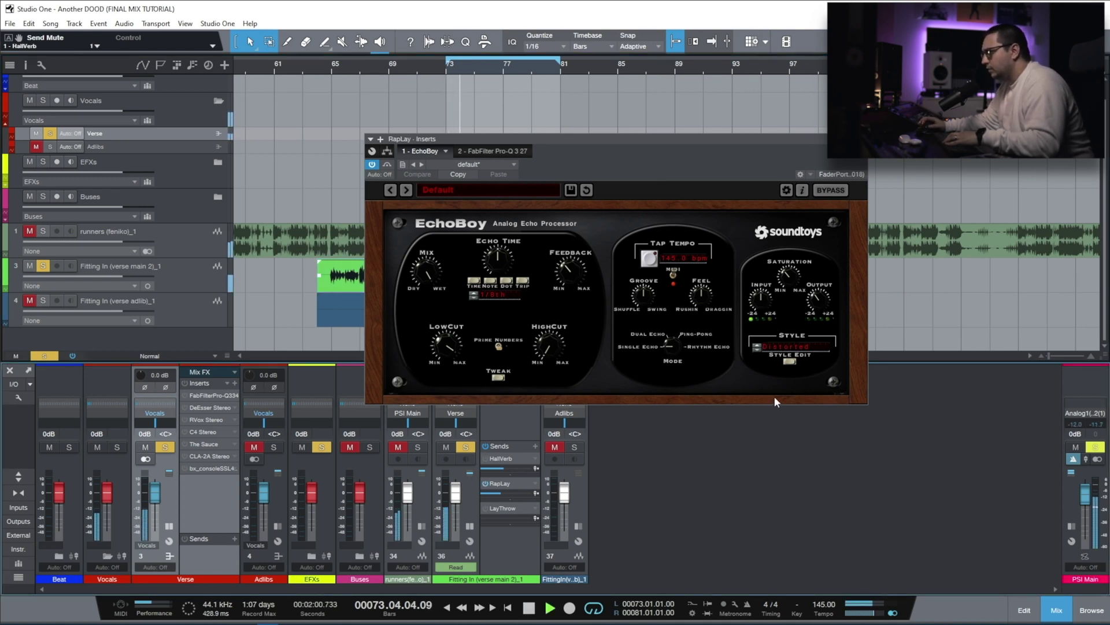
{"action": "key", "text": "space"}
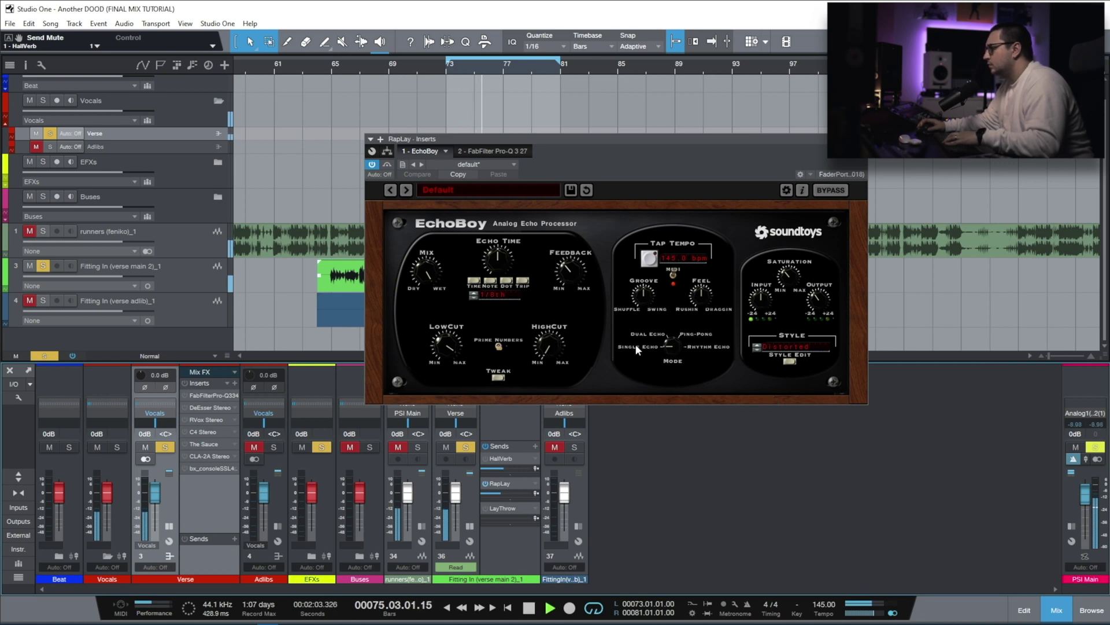
{"action": "key", "text": "space"}
{"action": "key", "text": "space"}
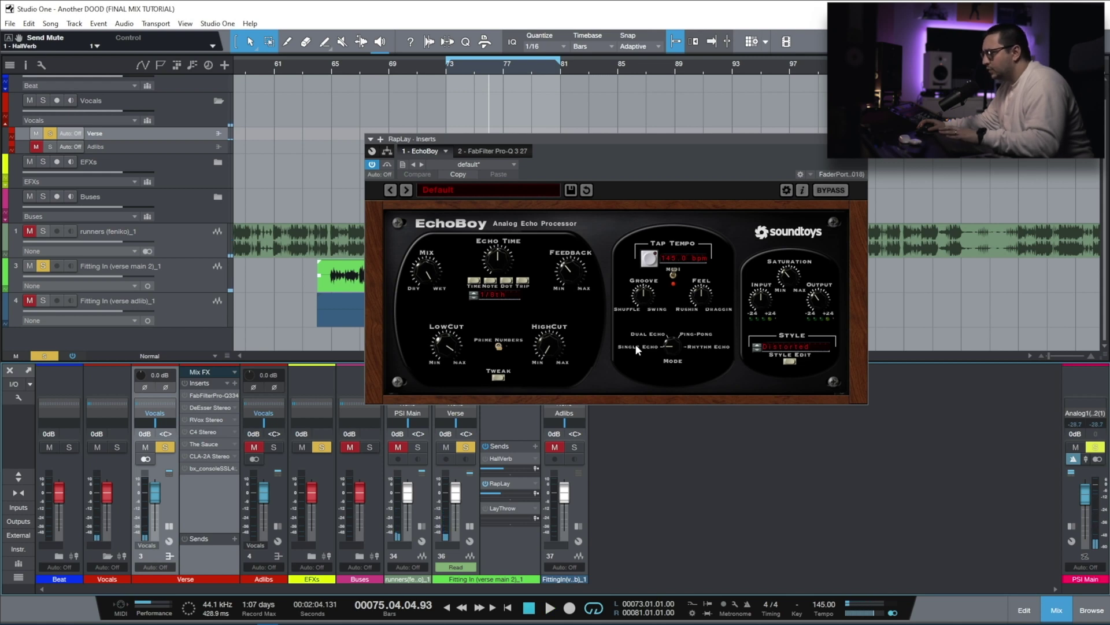
Reactivate the HallVerb and LayThrow sends and display the LayThrow send-level automation on the verse track
{"action": "left_click", "coordinate": [487, 508]}
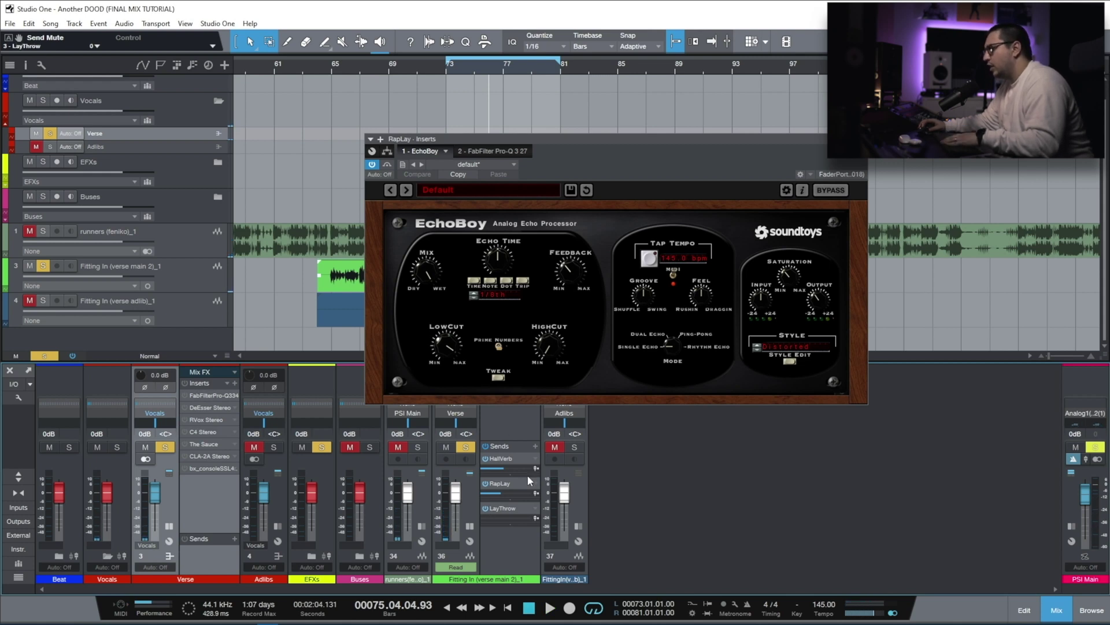
{"action": "left_click", "coordinate": [861, 139]}
{"action": "key", "text": "a"}
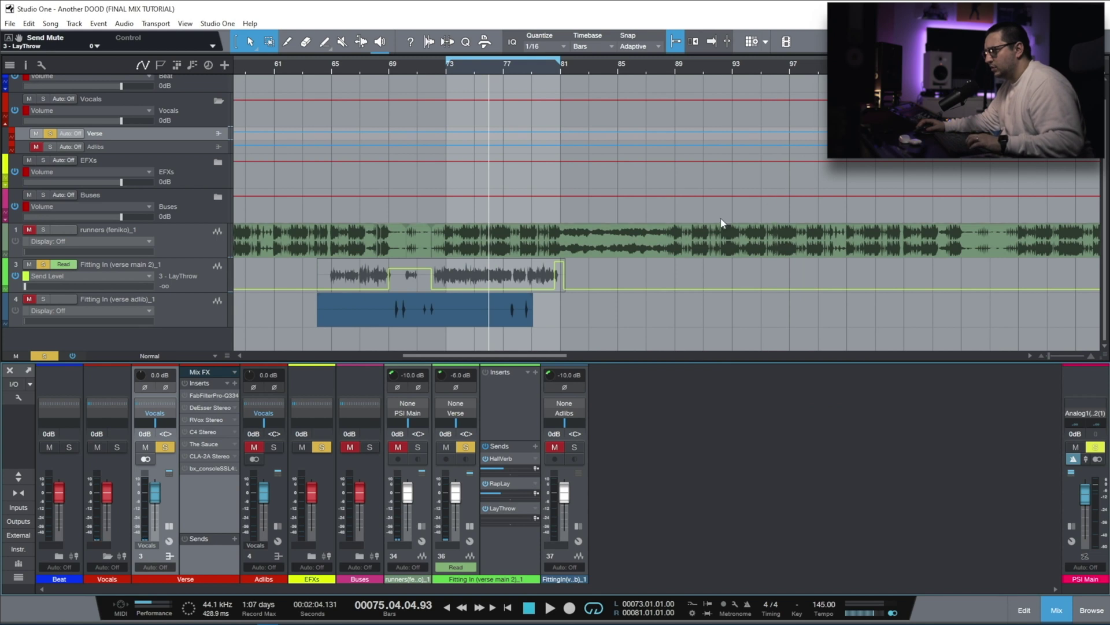
Audition the automated LayThrow delay throws from bar 69 and near the end of the verse, examining its EchoBoy settings
{"action": "mouse_move", "coordinate": [545, 67]}
{"action": "left_mouse_down"}
{"action": "mouse_move", "coordinate": [505, 92]}
{"action": "mouse_move", "coordinate": [561, 65]}
{"action": "left_mouse_up"}
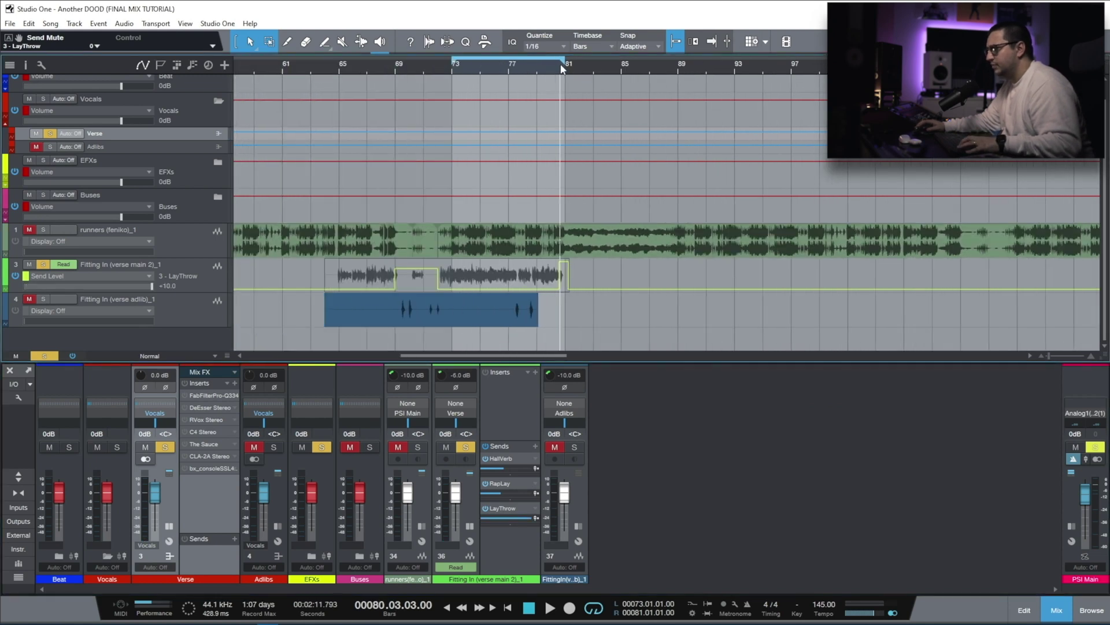
{"action": "left_click", "coordinate": [397, 70]}
{"action": "key", "text": "space"}
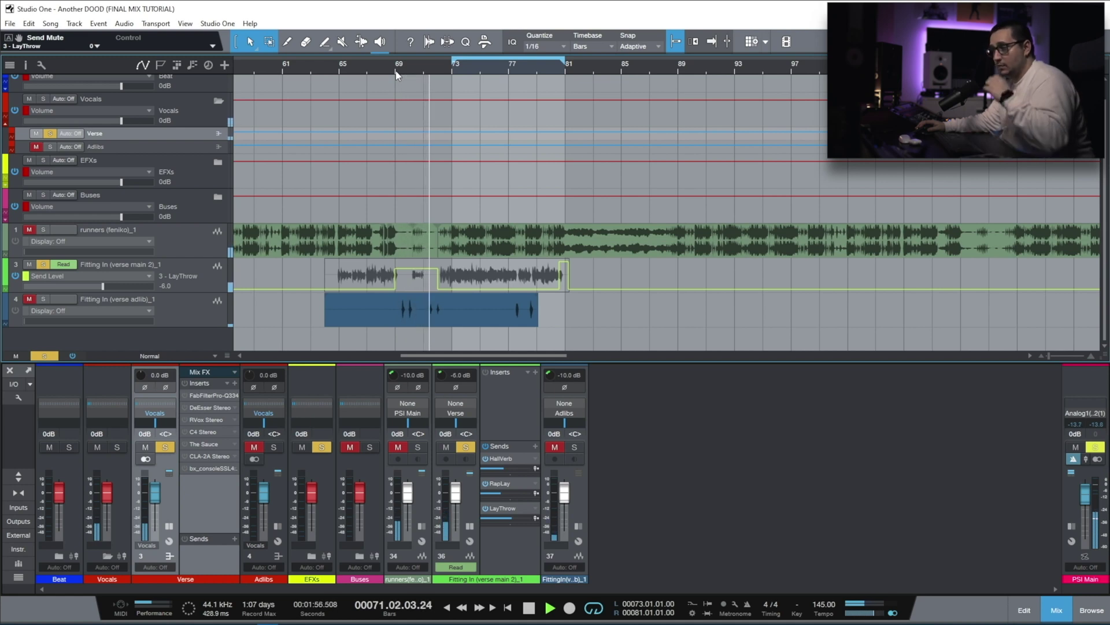
{"action": "left_click", "coordinate": [513, 509]}
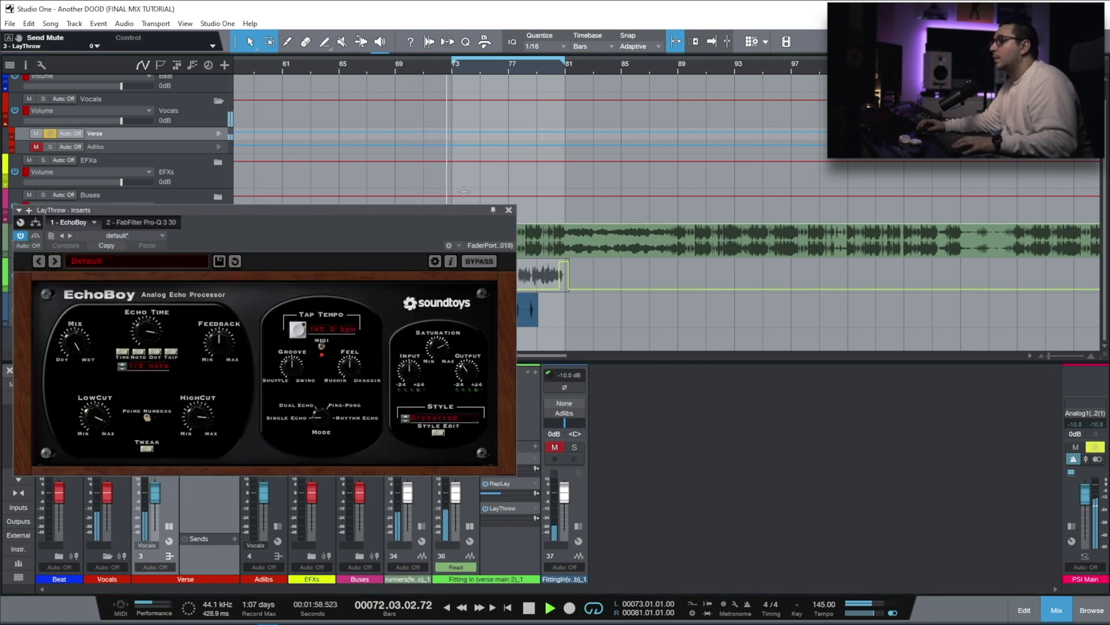
{"action": "left_click_drag", "start_coordinate": [457, 208], "coordinate": [493, 145]}
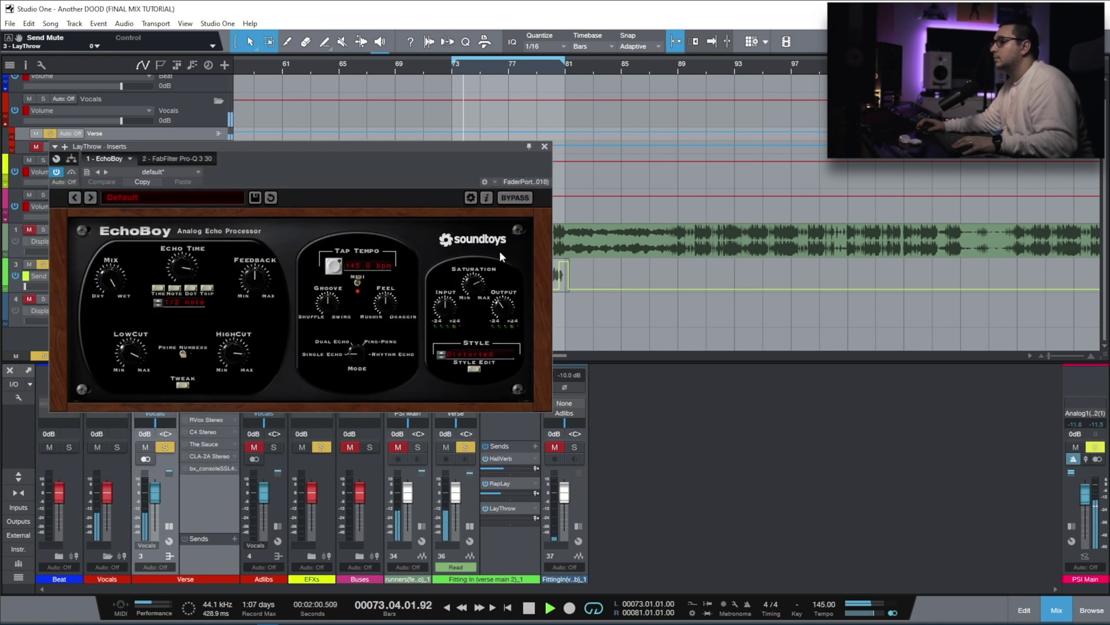
{"action": "left_click", "coordinate": [546, 70]}
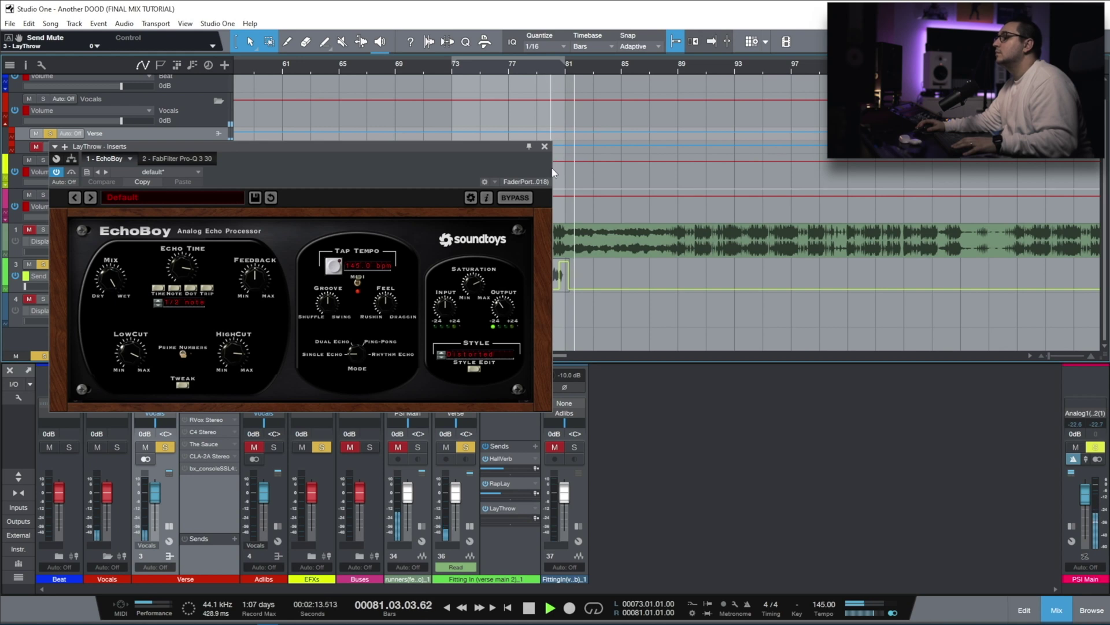
{"action": "left_click", "coordinate": [544, 146]}
{"action": "key", "text": "space"}
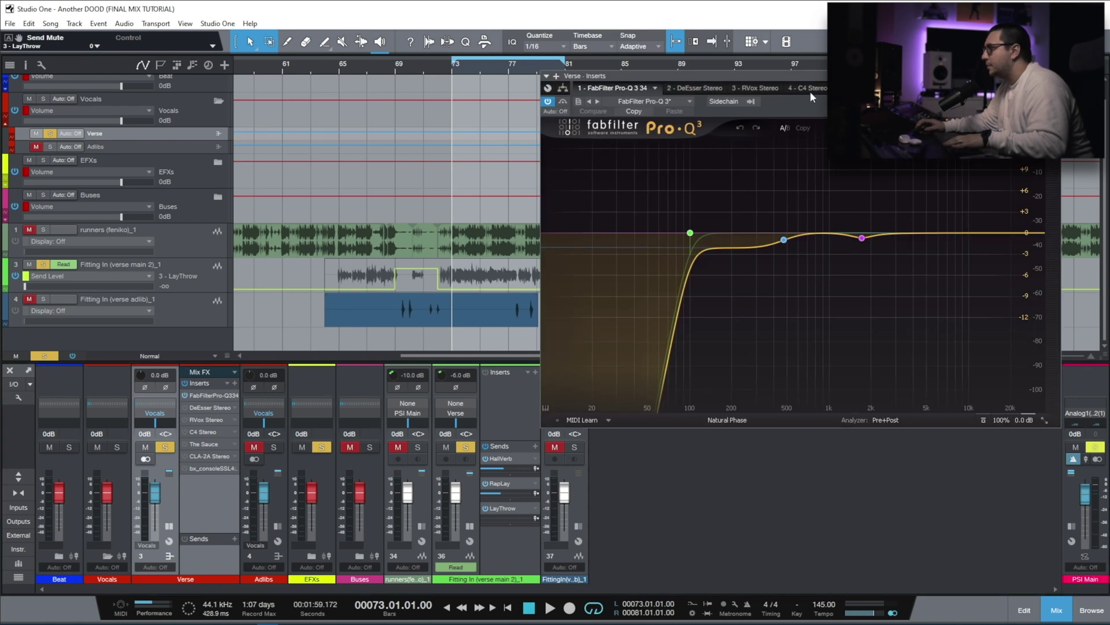
Compare the soloed verse with the Verse bus's FabFilter Pro-Q 3 bypassed and active
{"action": "left_click_drag", "start_coordinate": [827, 79], "coordinate": [458, 189]}
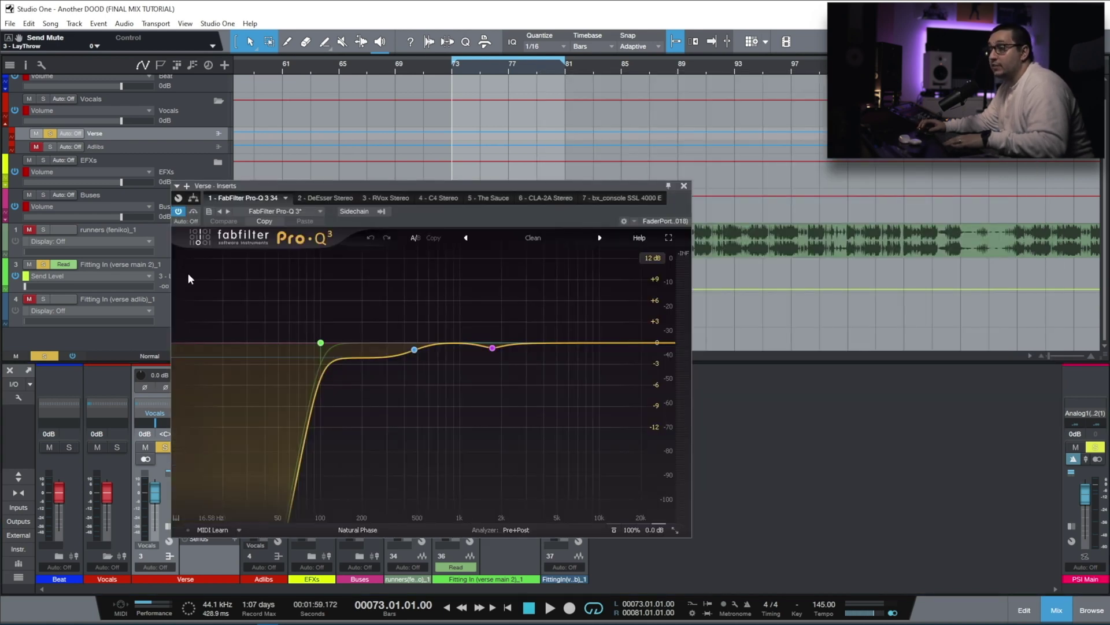
{"action": "key", "text": "space"}
{"action": "left_click", "coordinate": [194, 211]}
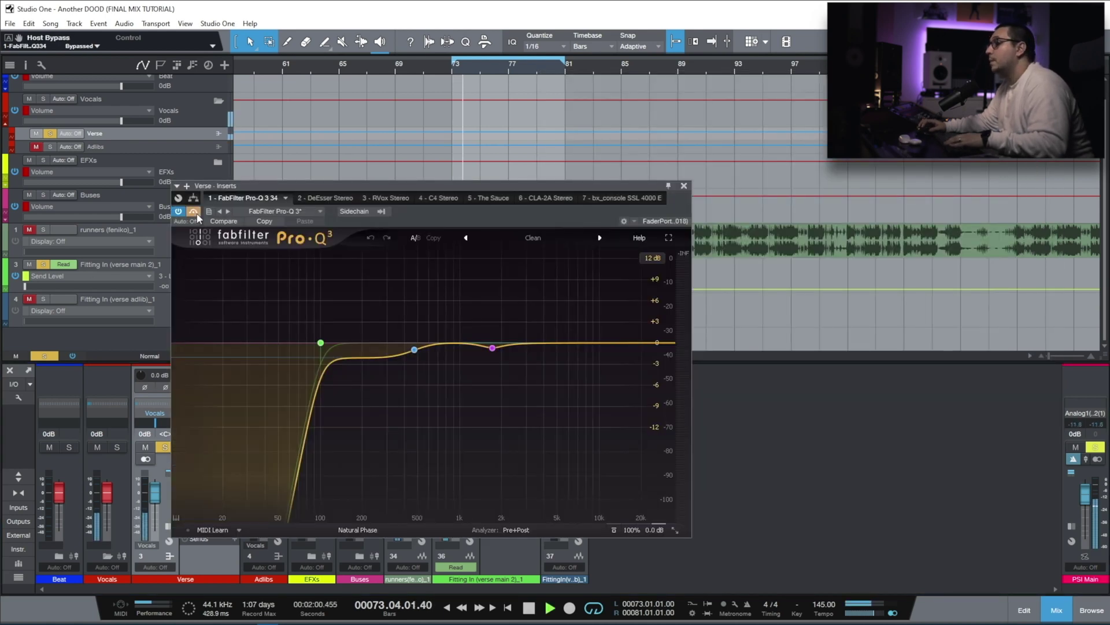
{"action": "left_click", "coordinate": [194, 212]}
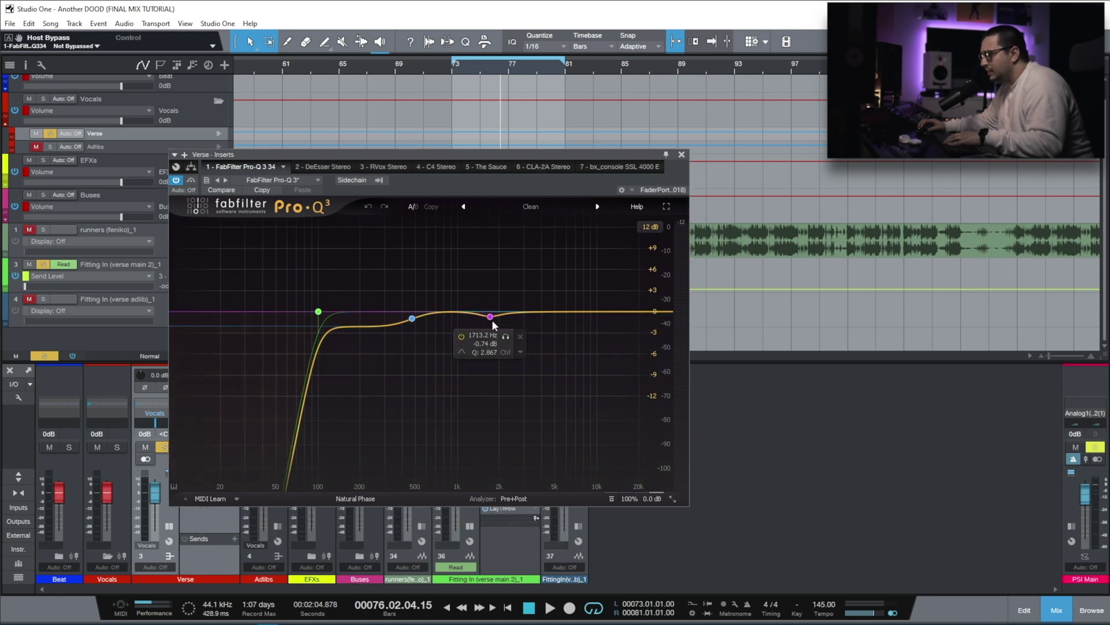
Solo the Pro-Q 3 band at 1713.2 Hz during playback to hear its range, and unsolo it
{"action": "left_click", "coordinate": [506, 336]}
{"action": "key", "text": "space"}
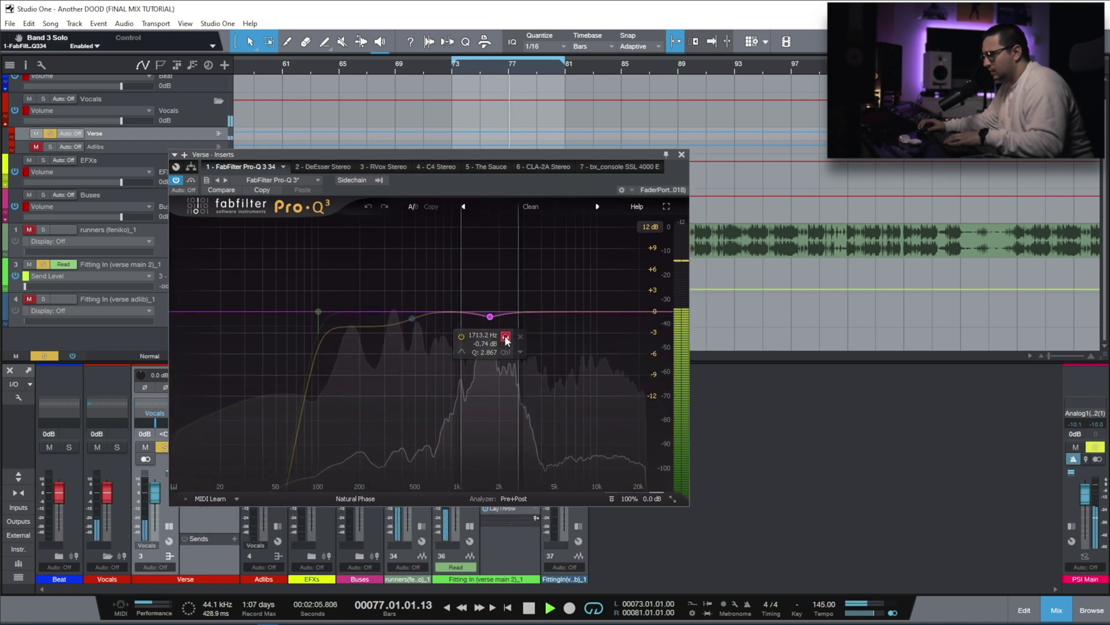
{"action": "left_click", "coordinate": [506, 340]}
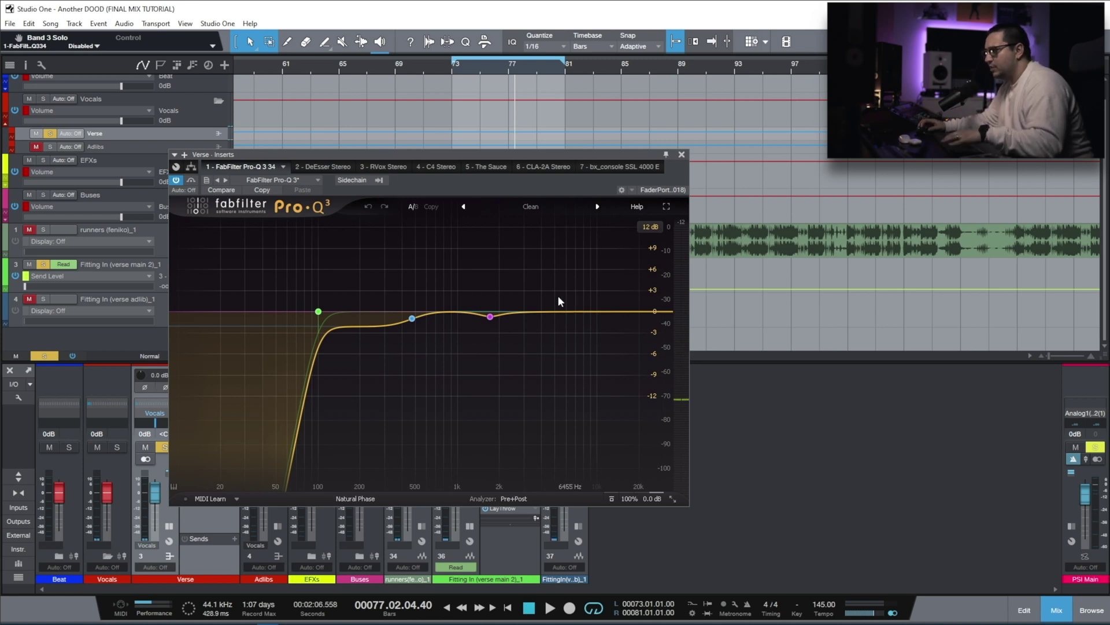
Audition the Verse bus's DeEsser from bar 73 with the verse main 2 channel's sends deactivated
{"action": "left_click", "coordinate": [322, 167]}
{"action": "left_click", "coordinate": [176, 180]}
{"action": "left_click", "coordinate": [452, 70]}
{"action": "key", "text": "space"}
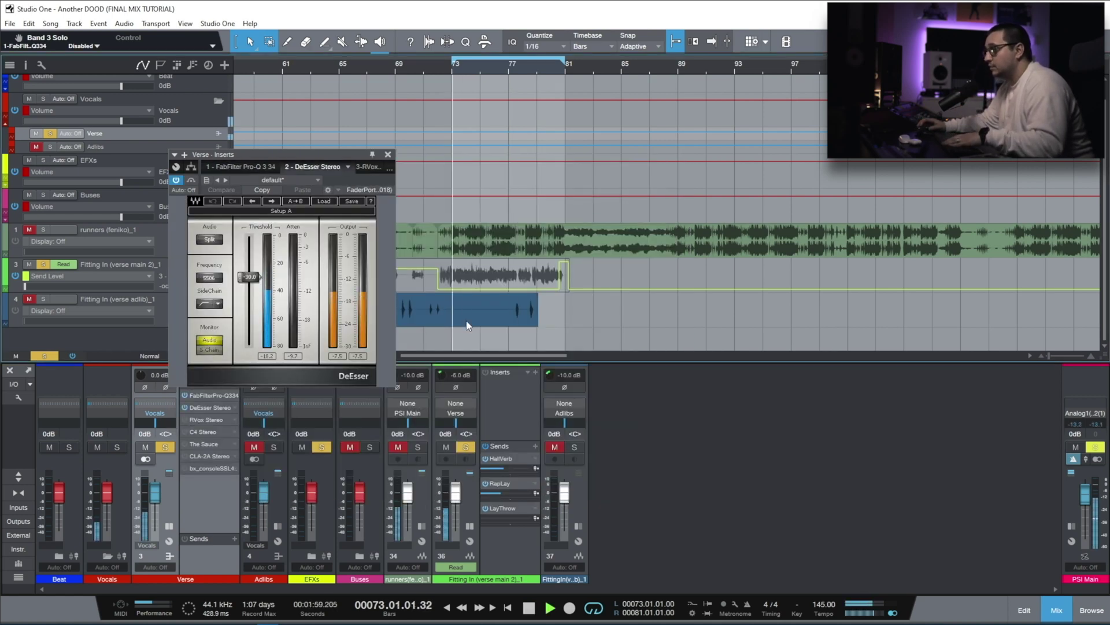
{"action": "left_click", "coordinate": [485, 446]}
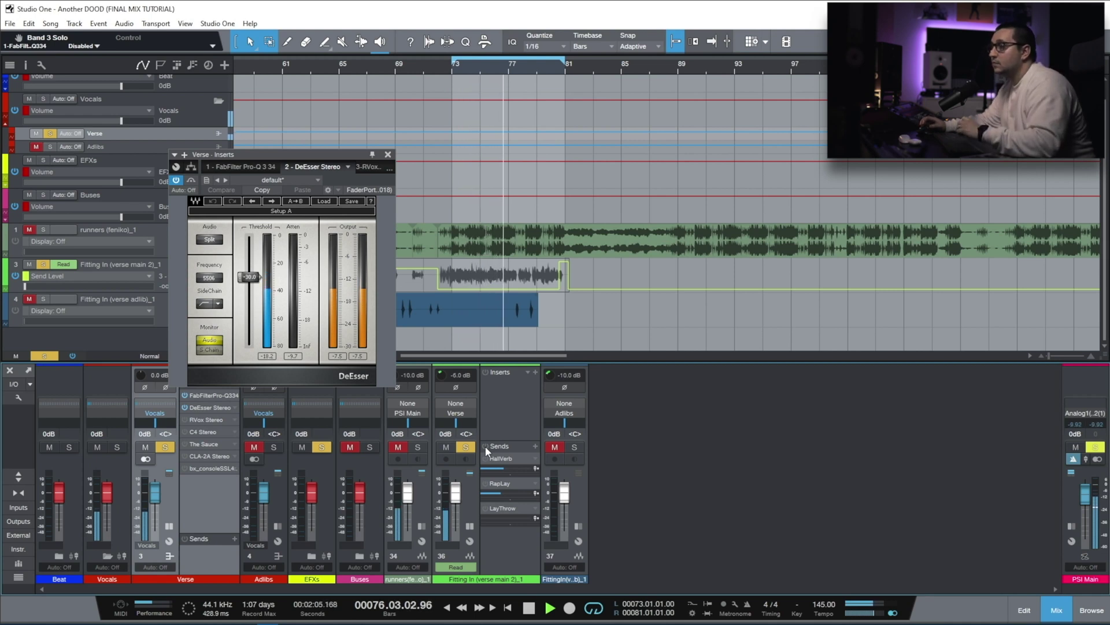
{"action": "left_click", "coordinate": [484, 446]}
Open the Verse bus's RVox compressor and compare the vocal with it bypassed and active
{"action": "left_click", "coordinate": [362, 167]}
{"action": "key", "text": "space"}
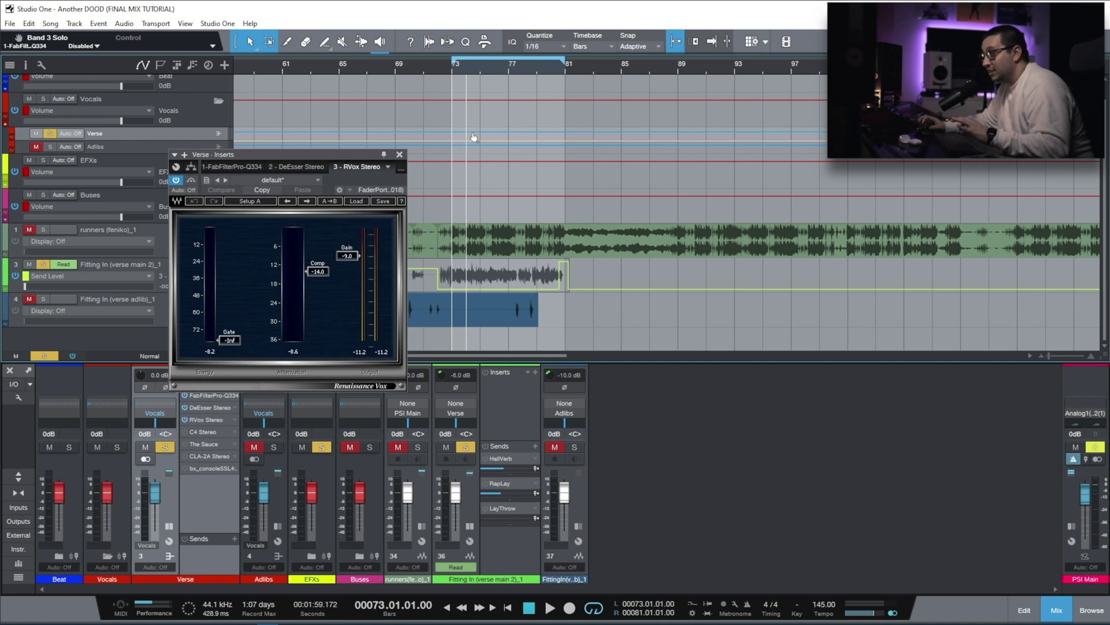
{"action": "key", "text": "space"}
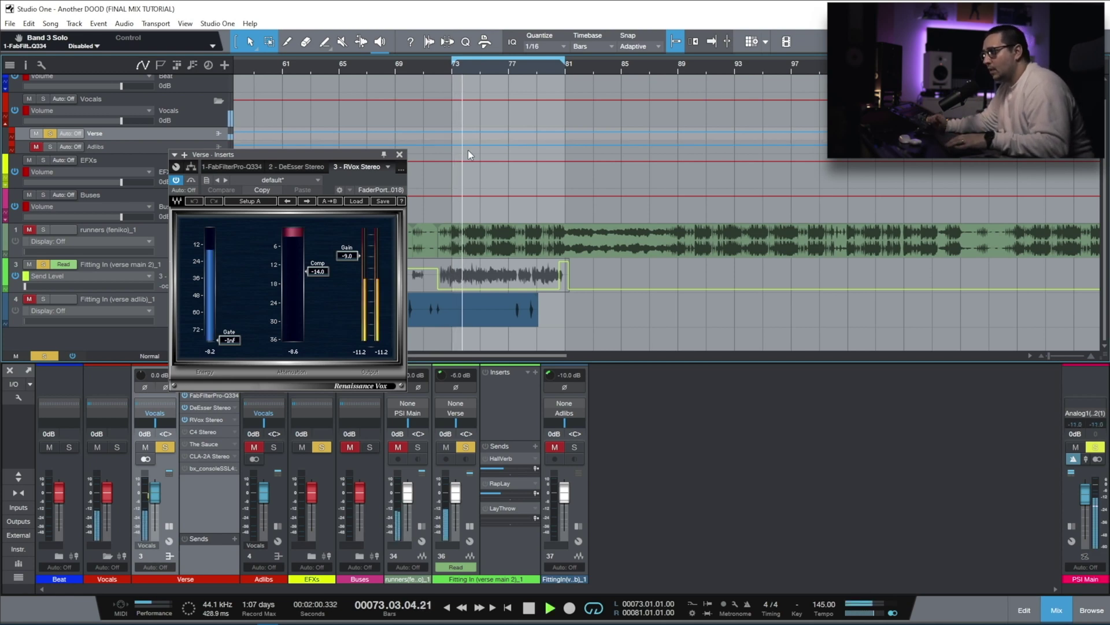
{"action": "left_click", "coordinate": [191, 181]}
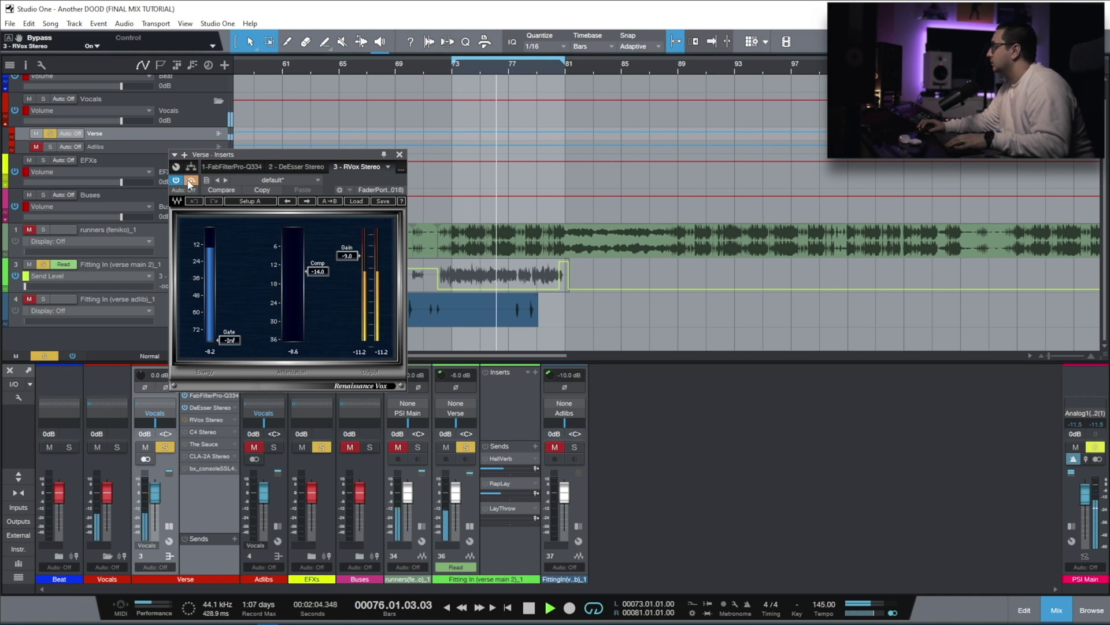
{"action": "left_click", "coordinate": [191, 181]}
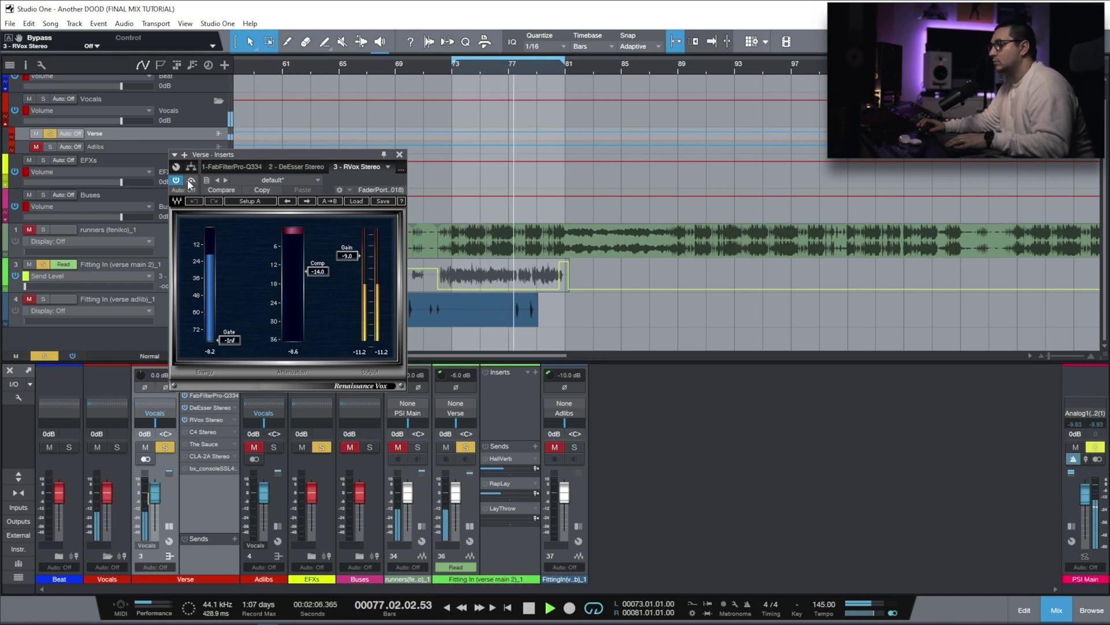
{"action": "key", "text": "space"}
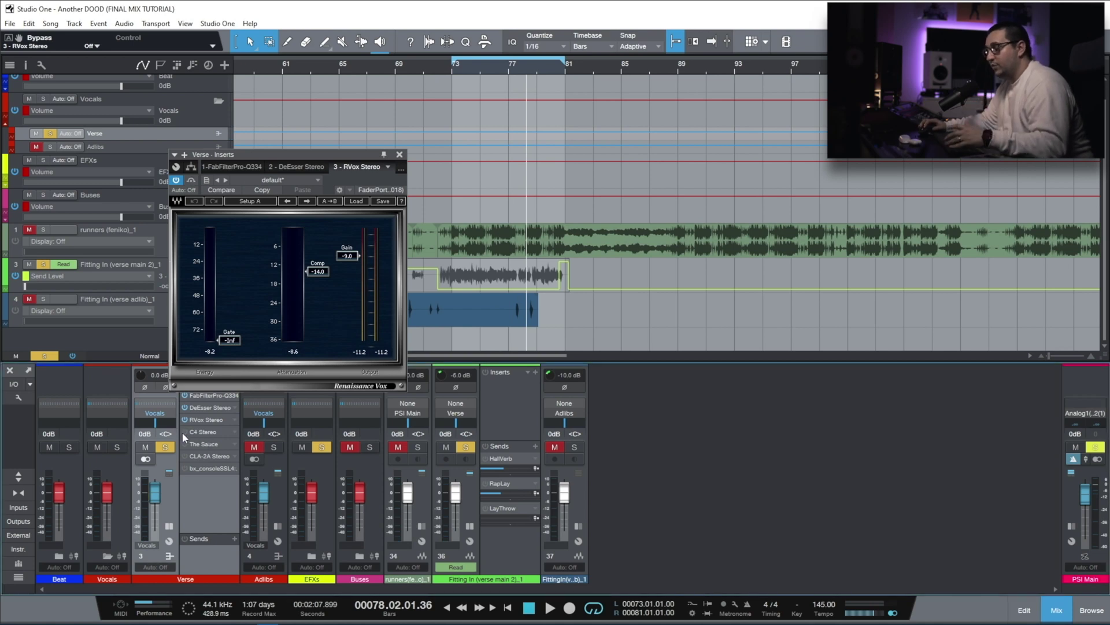
Activate and open the Verse bus's C4 multiband processor and play the soloed verse from bar 73
{"action": "left_click", "coordinate": [203, 432]}
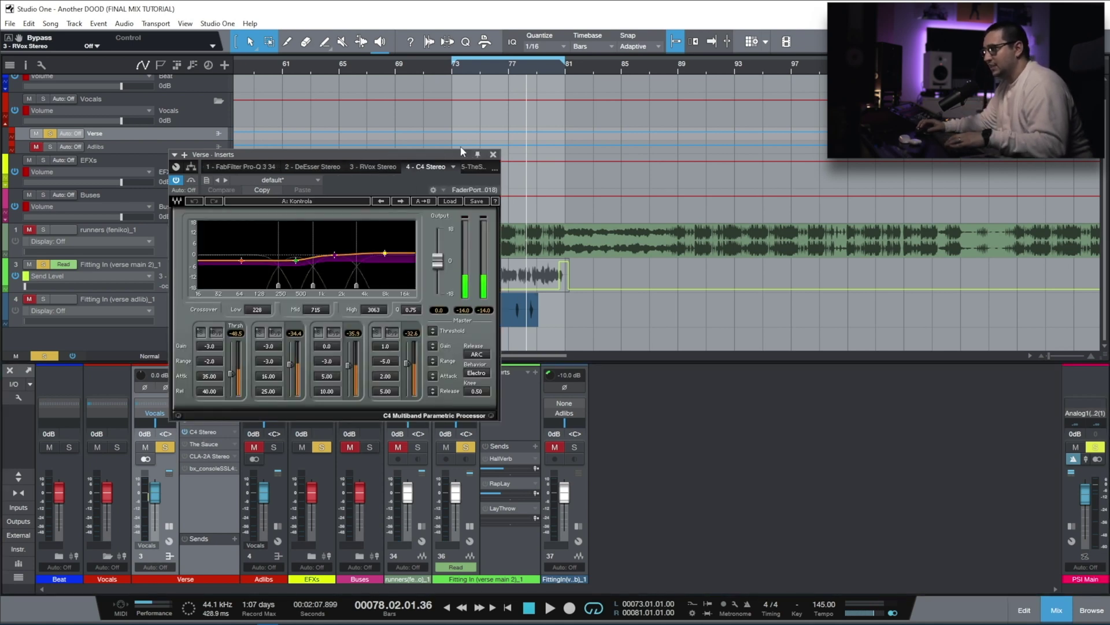
{"action": "left_click", "coordinate": [448, 67]}
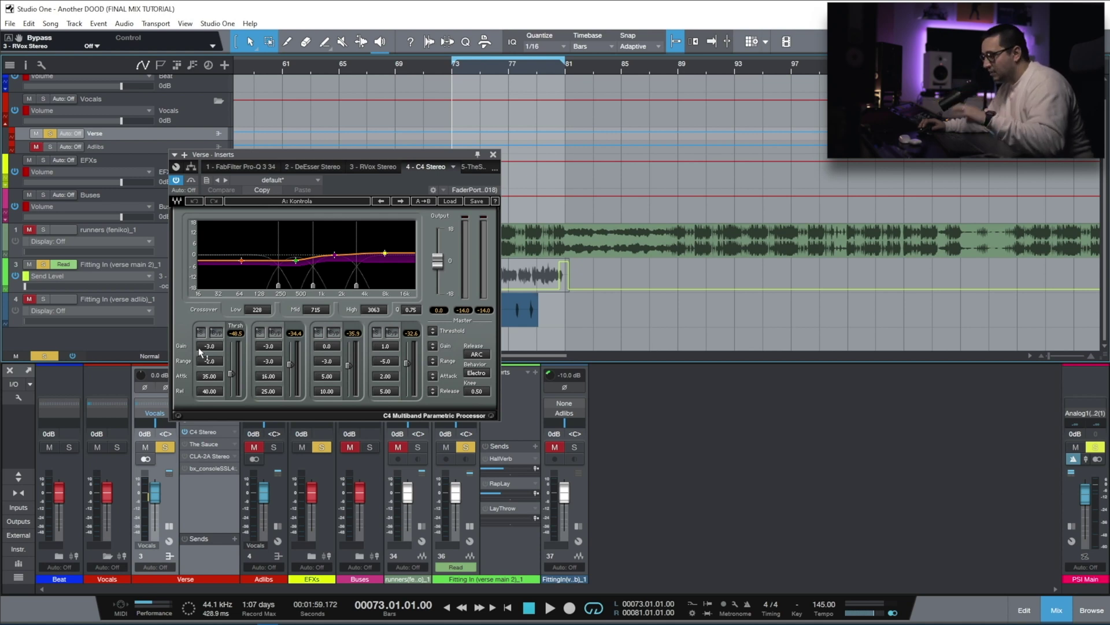
{"action": "key", "text": "space"}
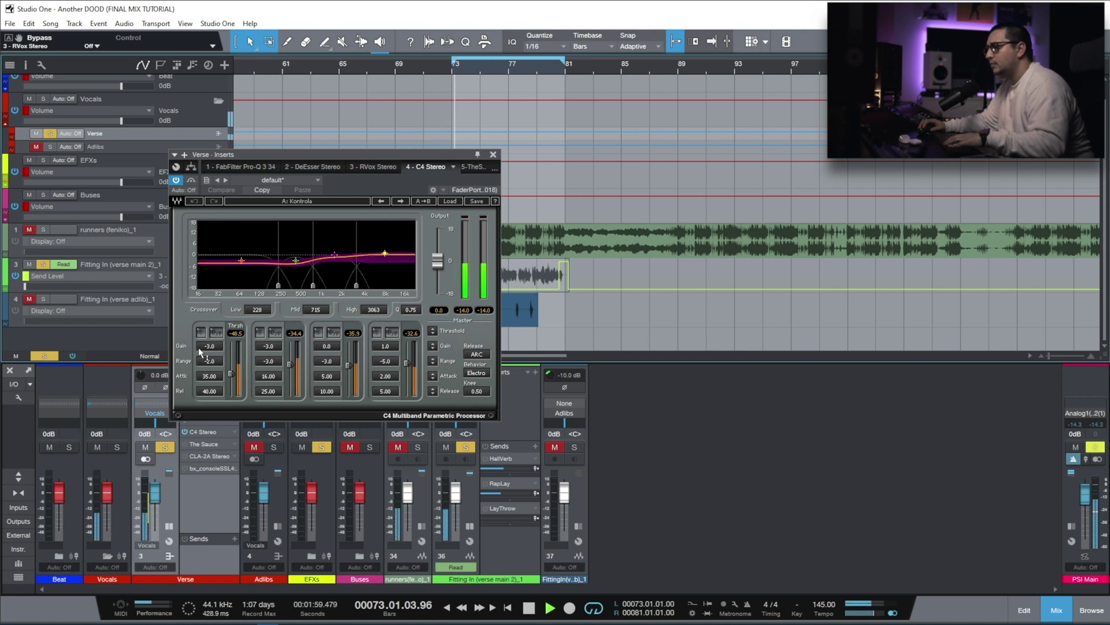
Solo and unsolo each of the C4's four bands in turn during playback to hear their ranges
{"action": "left_click", "coordinate": [201, 335]}
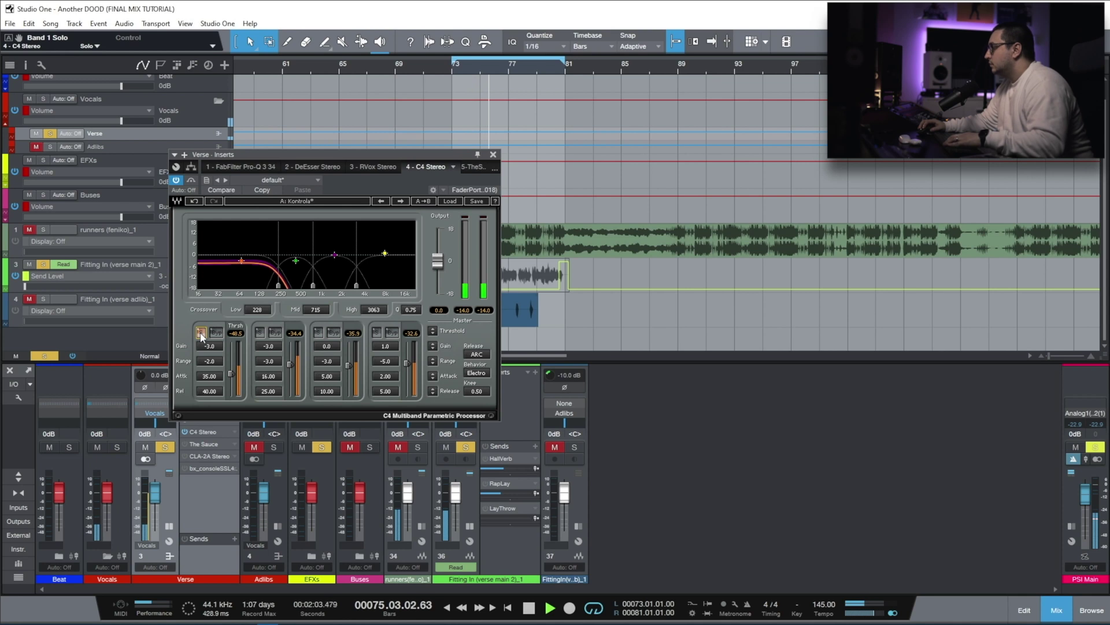
{"action": "left_click", "coordinate": [201, 333]}
{"action": "left_click", "coordinate": [260, 332]}
{"action": "left_click", "coordinate": [261, 333]}
{"action": "left_click", "coordinate": [317, 333]}
{"action": "left_click", "coordinate": [318, 333]}
{"action": "left_click", "coordinate": [376, 332]}
{"action": "left_click", "coordinate": [376, 333]}
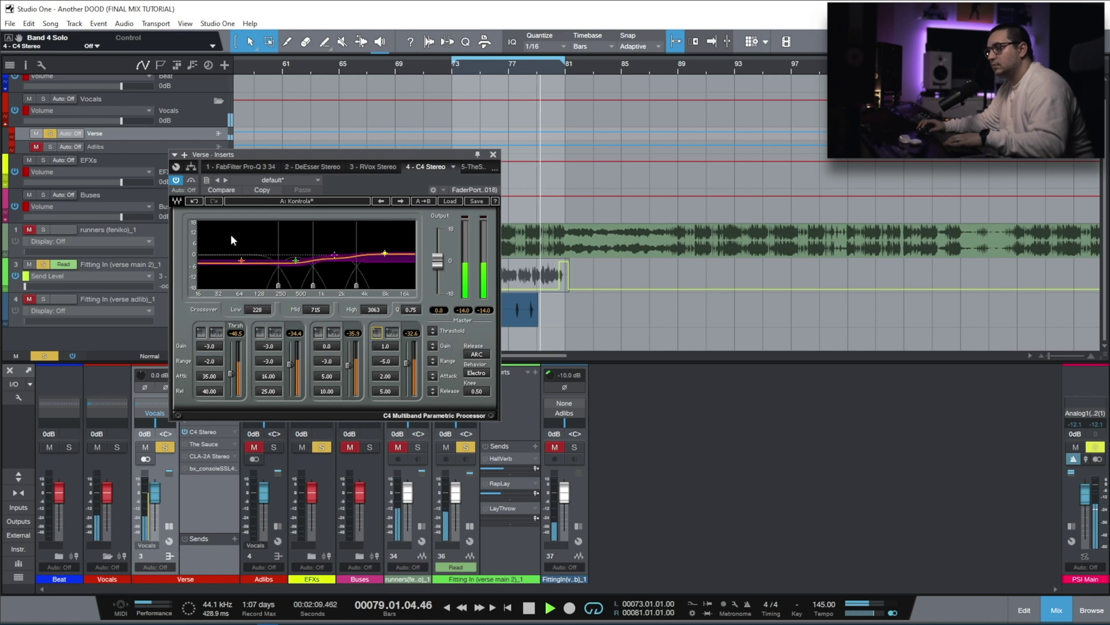
Compare the verse vocal with the C4 bypassed and active, close the plug-in and stop playback
{"action": "left_click", "coordinate": [190, 180]}
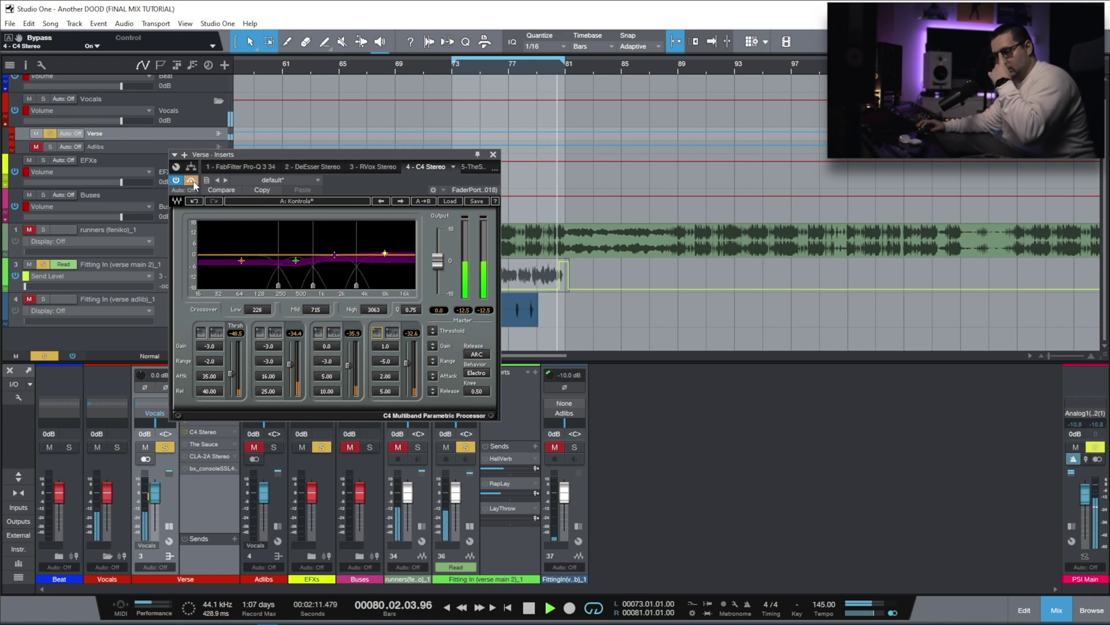
{"action": "left_click", "coordinate": [193, 182]}
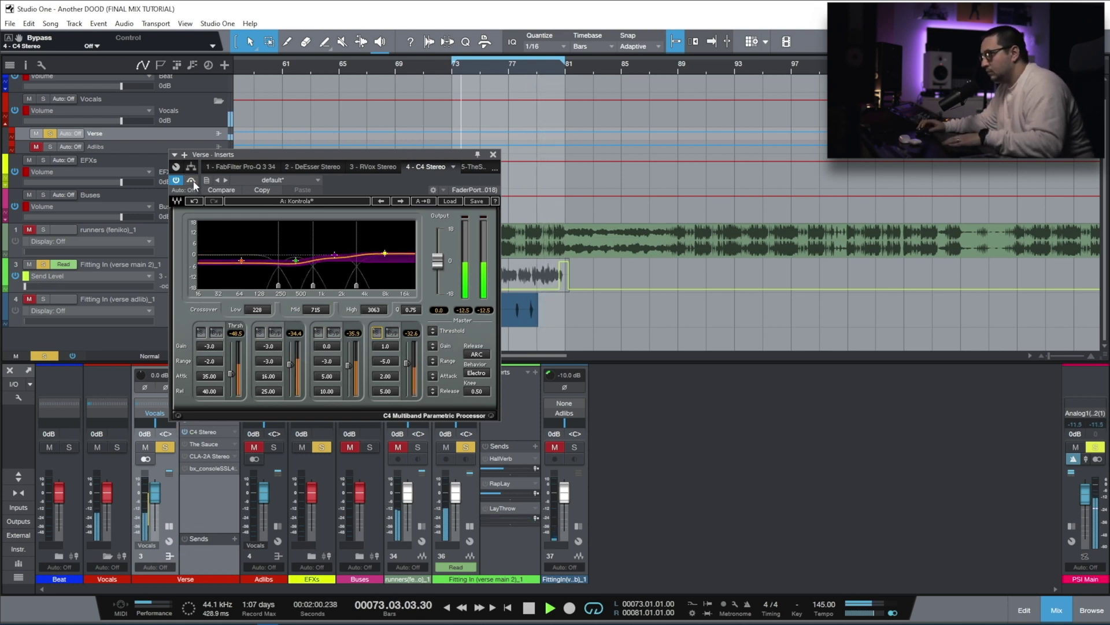
{"action": "left_click", "coordinate": [493, 155]}
{"action": "key", "text": "space"}
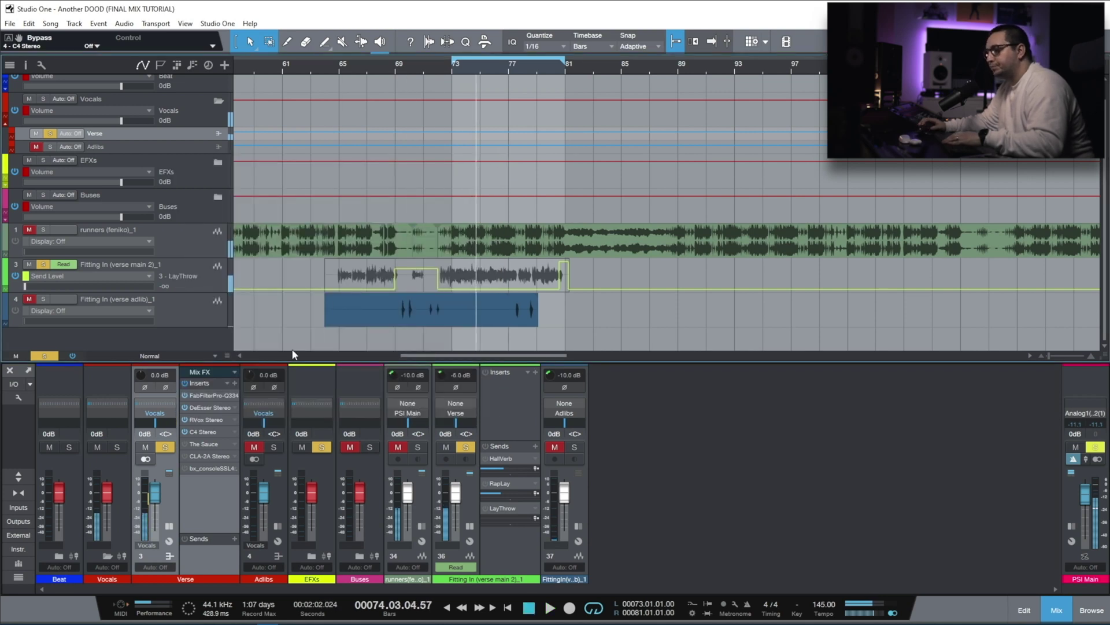
Activate The Sauce on the Verse bus and compare the vocal with it bypassed and active
{"action": "left_click", "coordinate": [203, 444]}
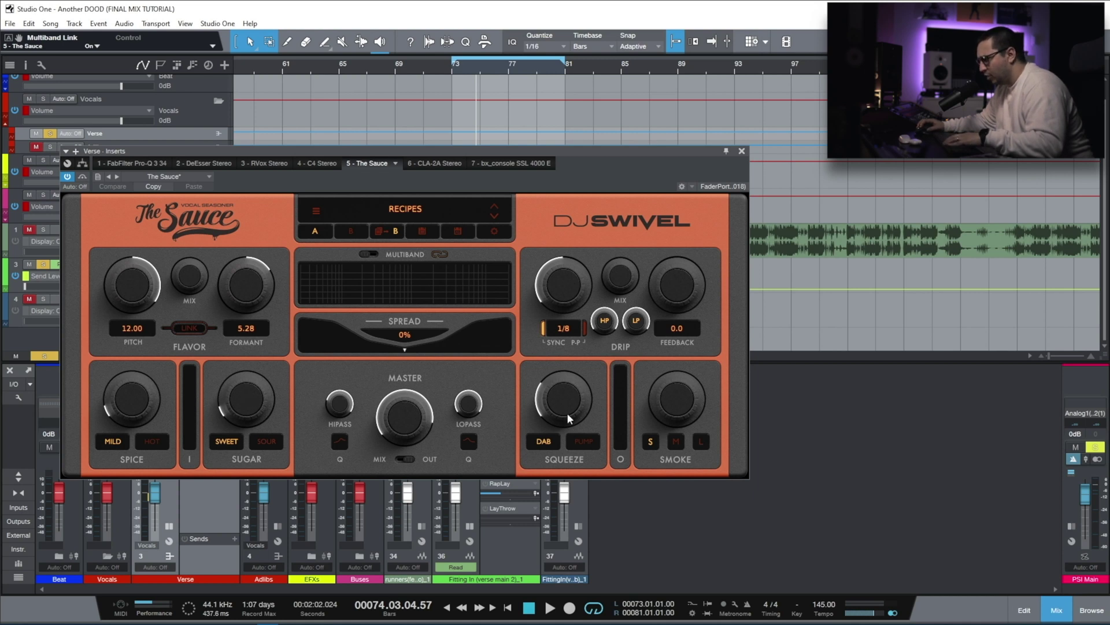
{"action": "mouse_move", "coordinate": [340, 408]}
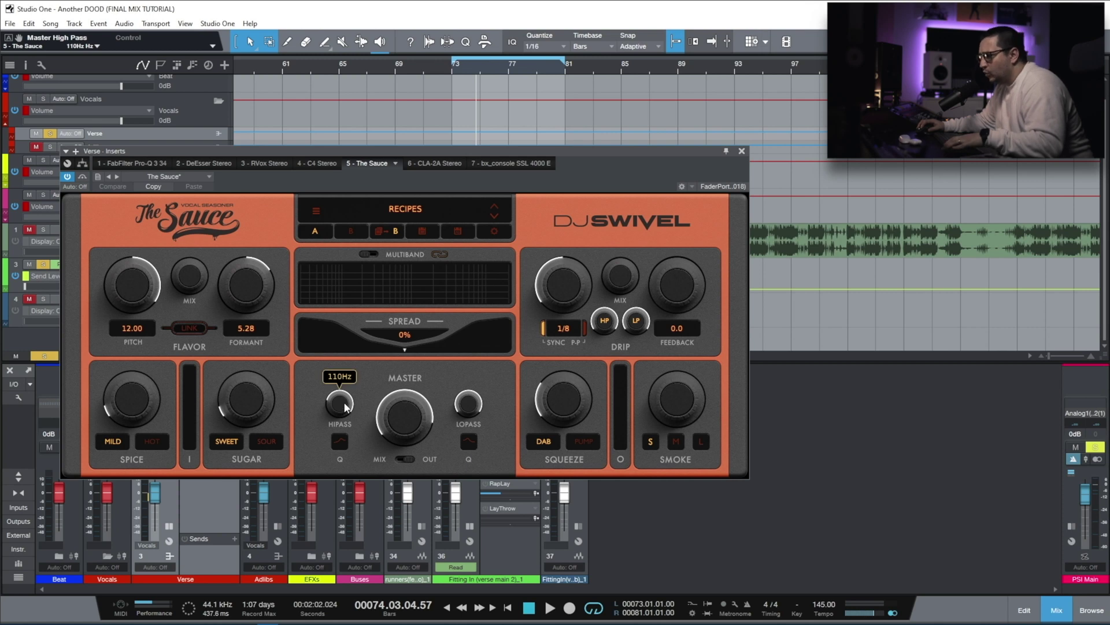
{"action": "key", "text": "space"}
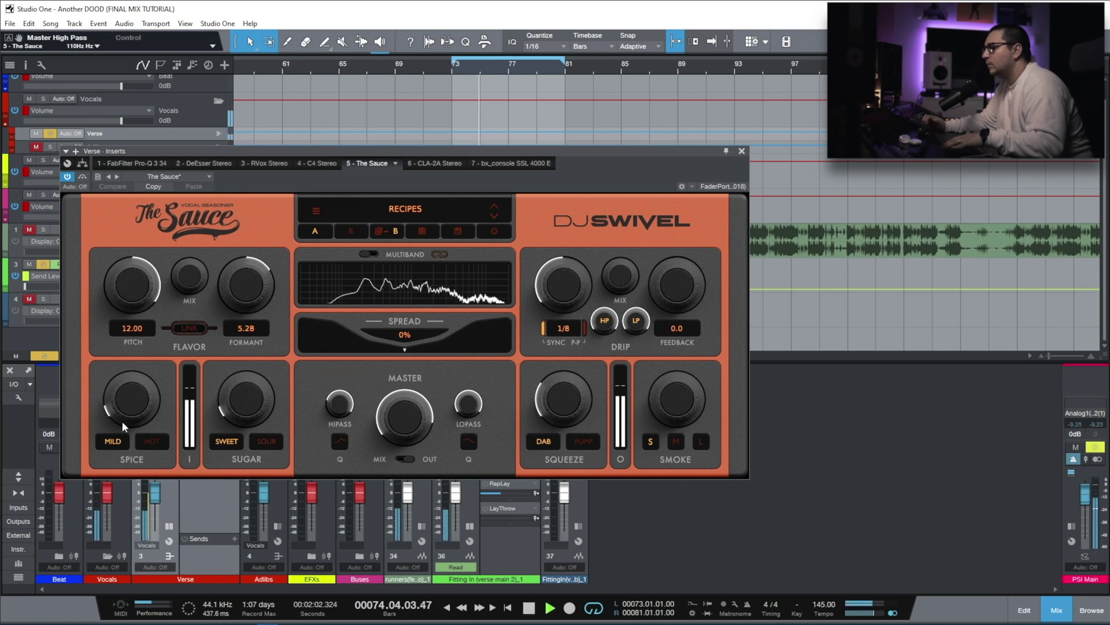
{"action": "left_click", "coordinate": [81, 177]}
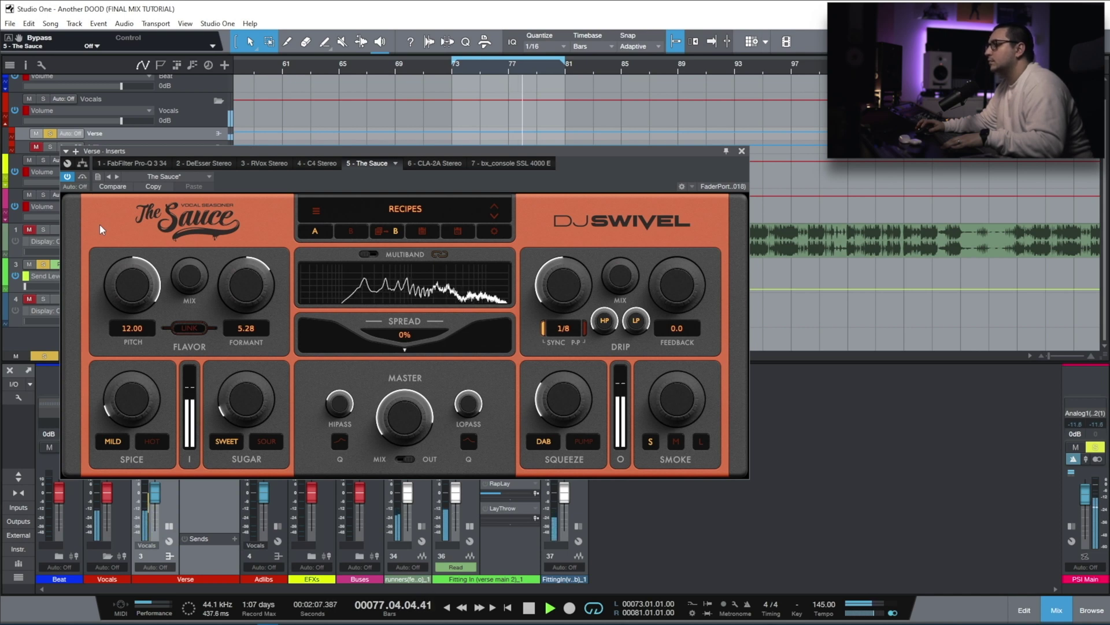
{"action": "left_click", "coordinate": [82, 177]}
{"action": "left_click", "coordinate": [82, 177]}
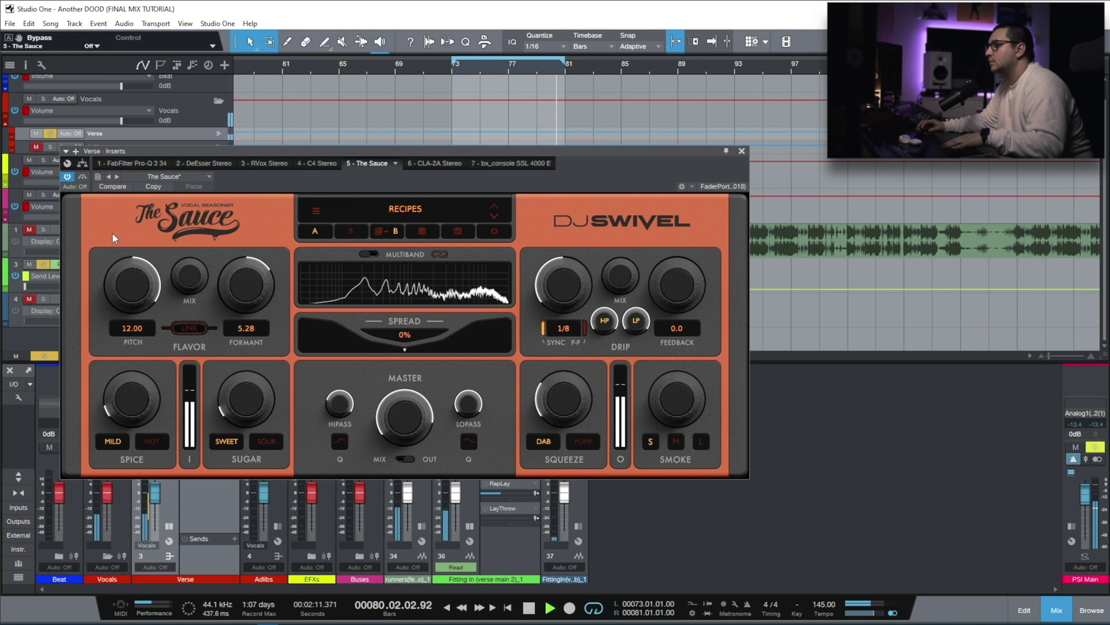
{"action": "key", "text": "space"}
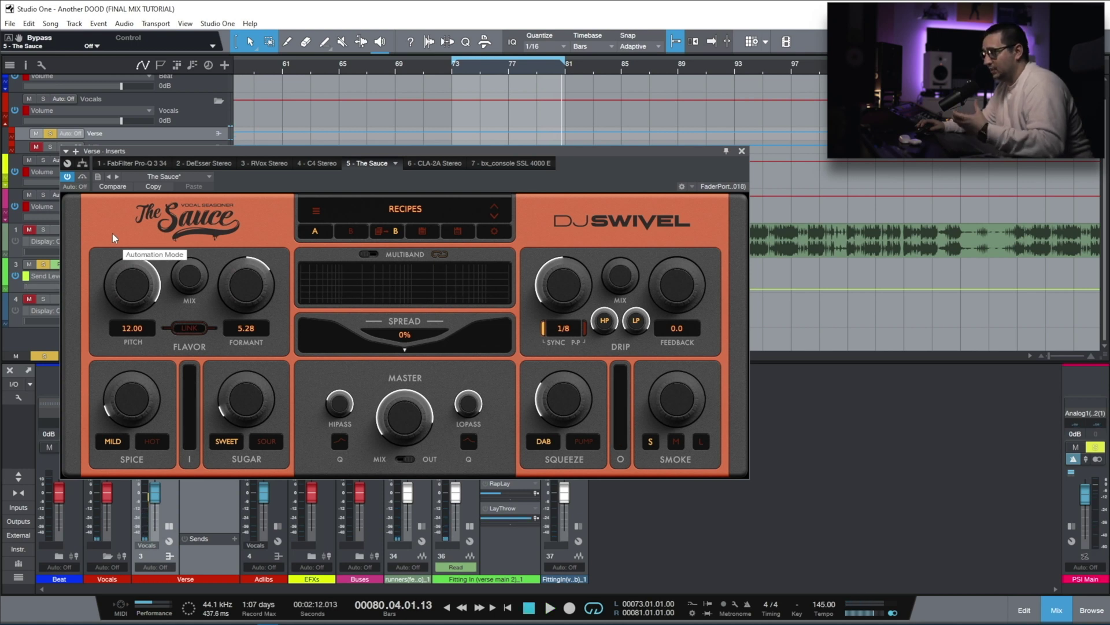
{"action": "left_click", "coordinate": [743, 151]}
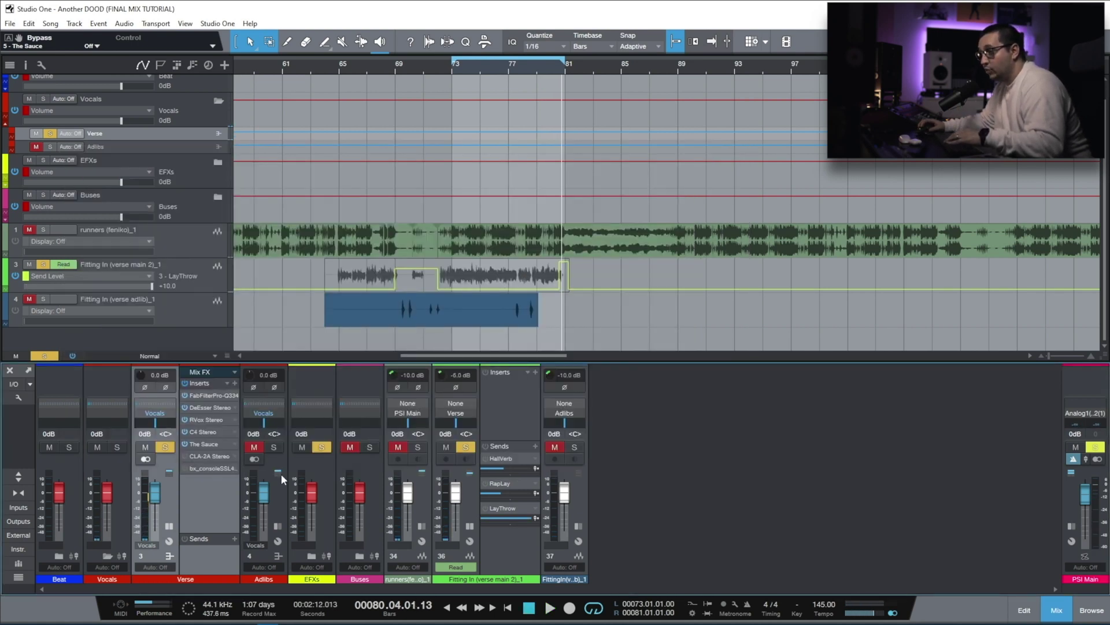
Activate the Verse bus's CLA-2A compressor and listen to the verse vocal through it
{"action": "left_click", "coordinate": [185, 456]}
{"action": "double_click", "coordinate": [208, 456]}
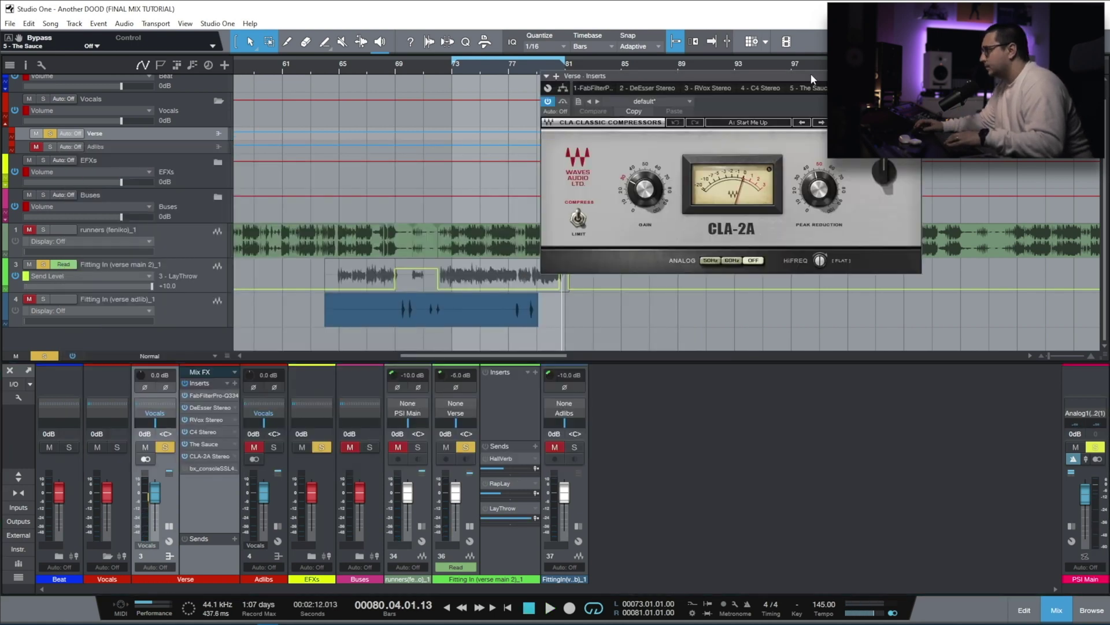
{"action": "left_click_drag", "start_coordinate": [808, 75], "coordinate": [336, 213]}
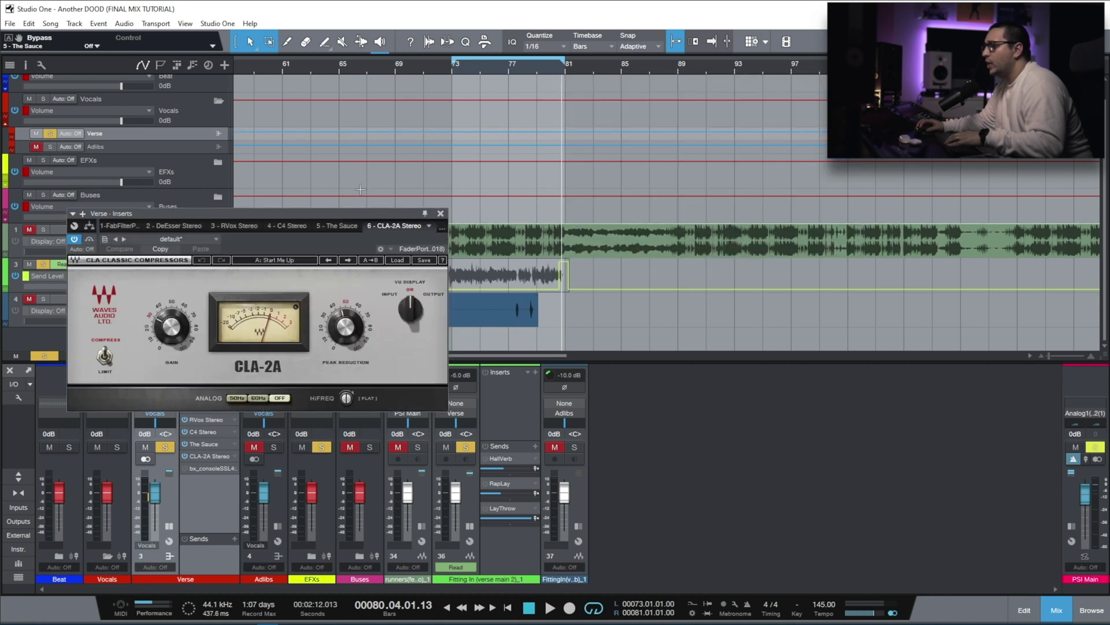
{"action": "key", "text": "space"}
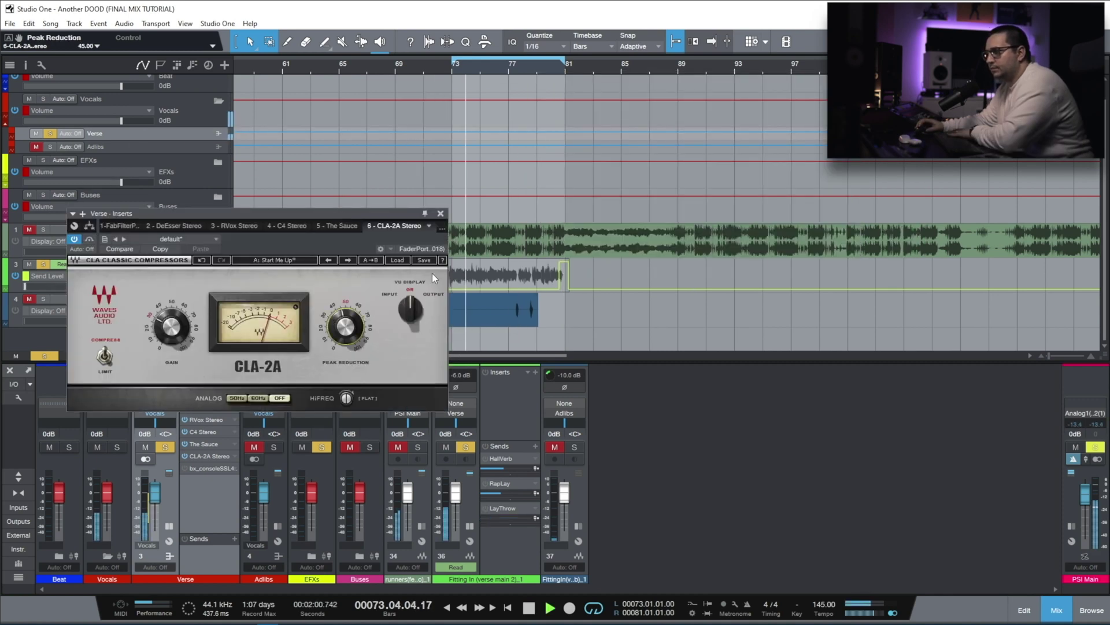
{"action": "left_click", "coordinate": [441, 214]}
{"action": "key", "text": "space"}
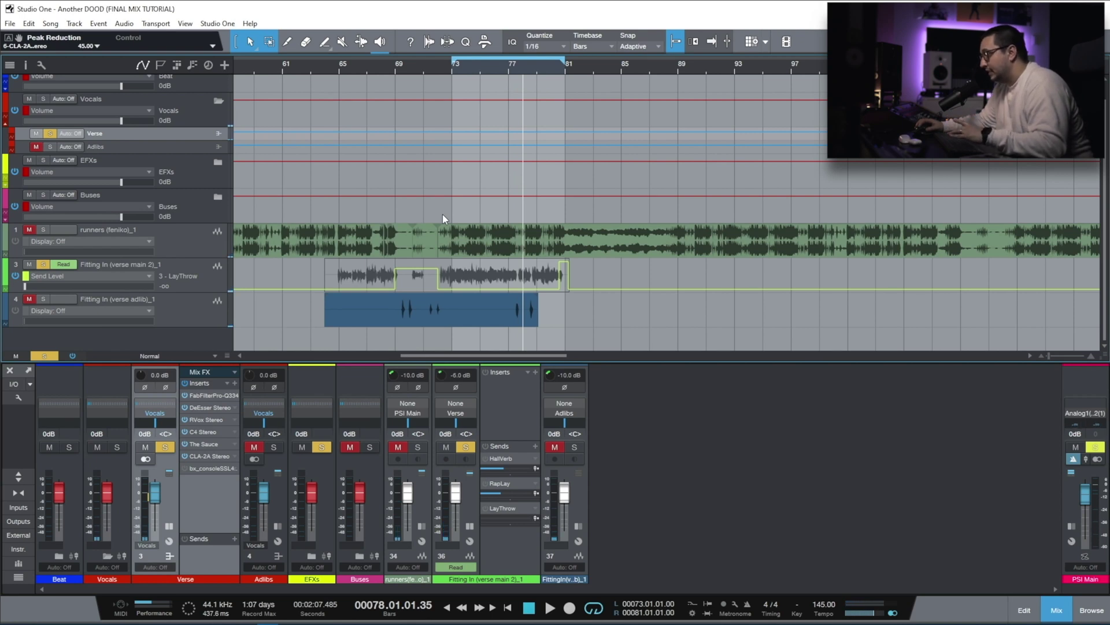
Activate and open the Verse bus's bx_console SSL 4000 E and examine its high, low-mid and low EQ band settings
{"action": "left_click", "coordinate": [183, 467]}
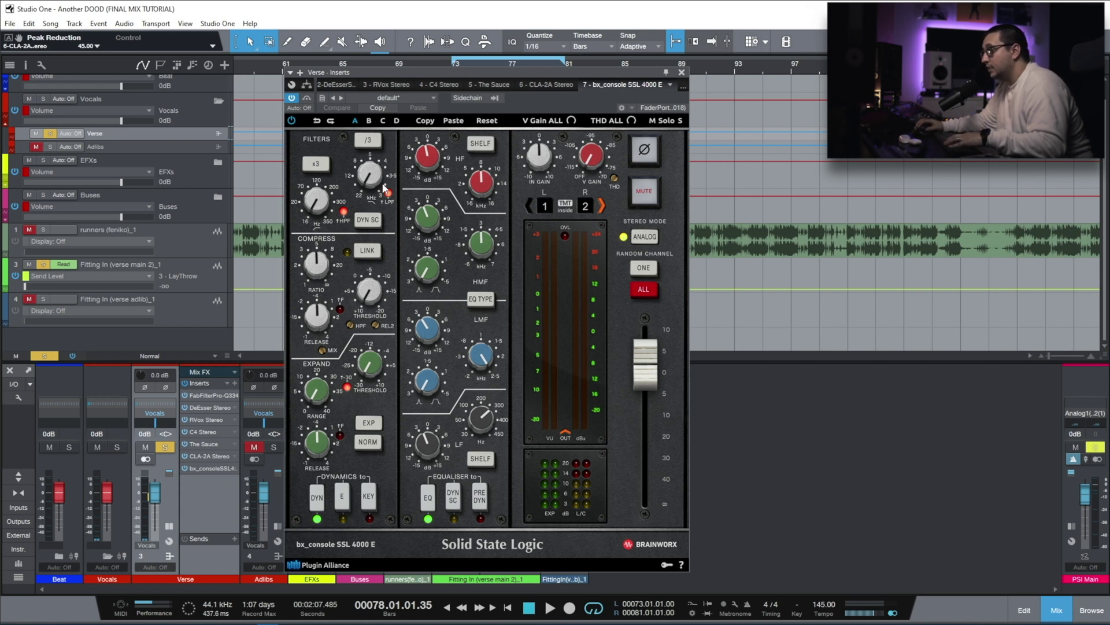
{"action": "left_click", "coordinate": [482, 182]}
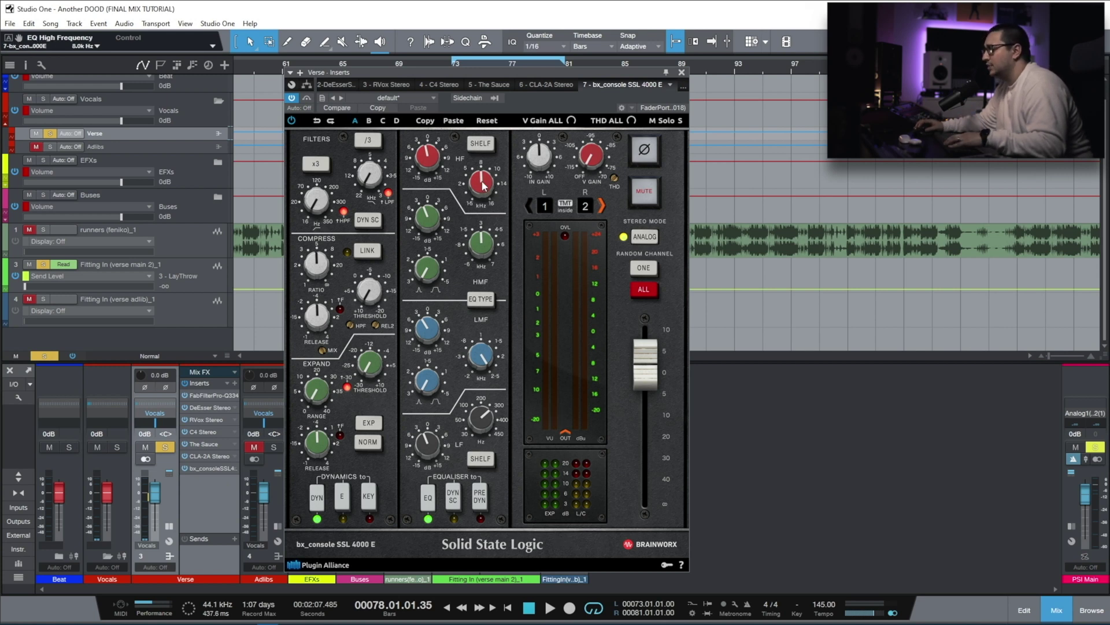
{"action": "left_click", "coordinate": [436, 164]}
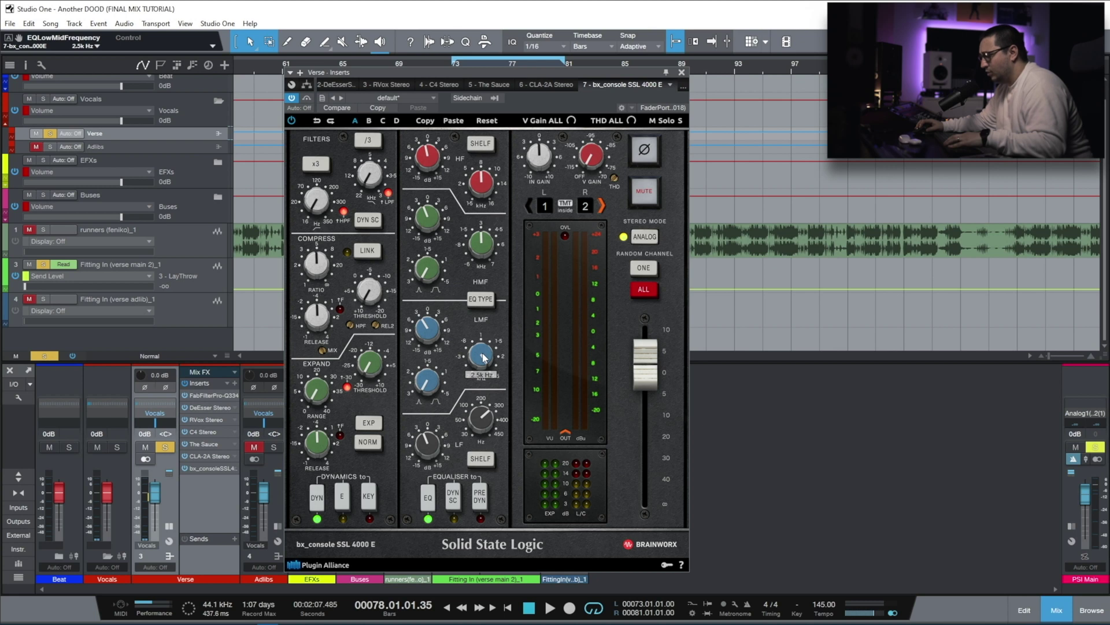
{"action": "mouse_move", "coordinate": [474, 424]}
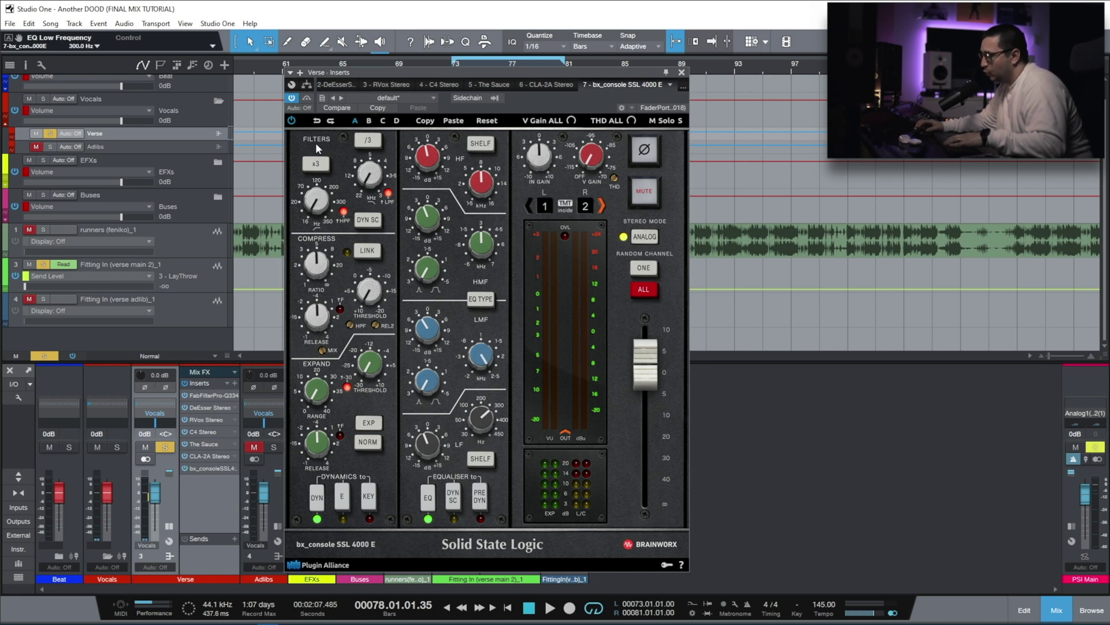
Play the verse and compare the vocal with the SSL 4000 E powered off and on
{"action": "key", "text": "space"}
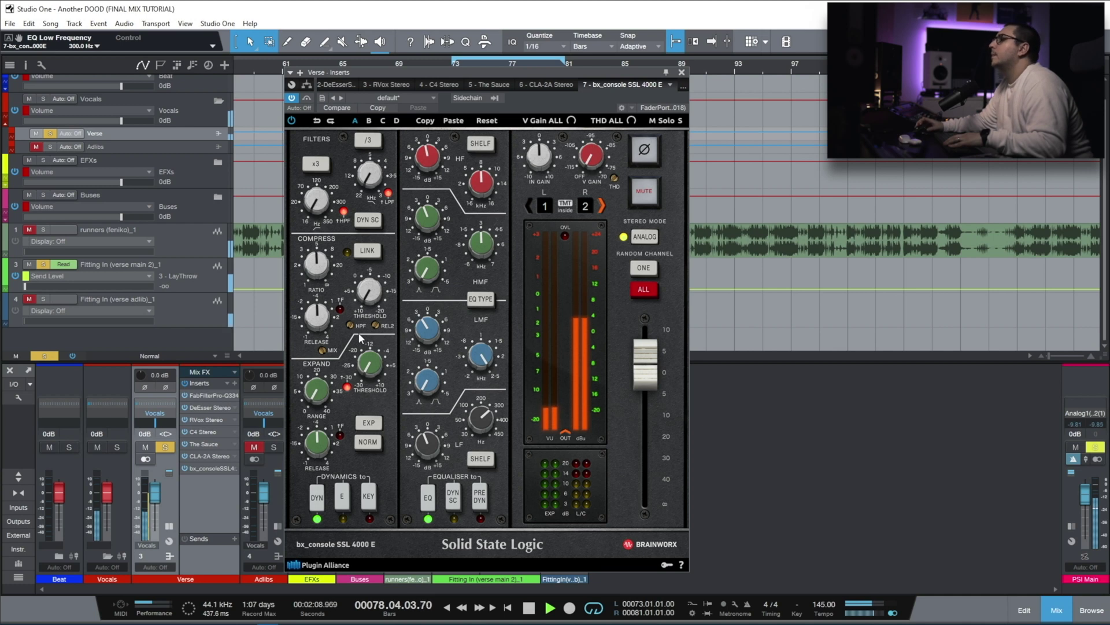
{"action": "left_click", "coordinate": [292, 122]}
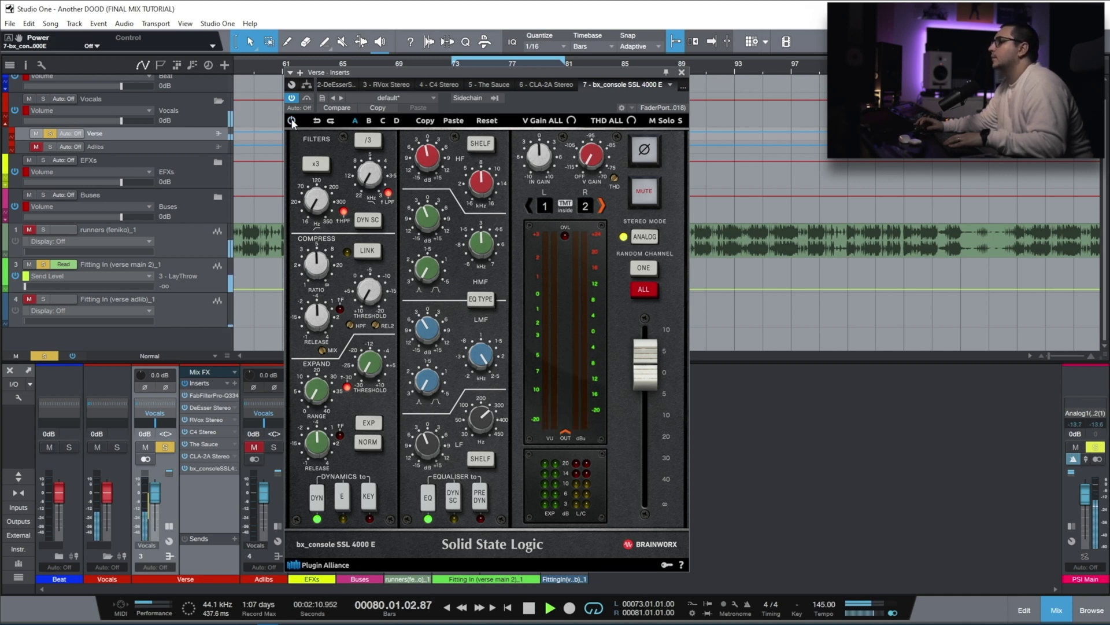
{"action": "left_click", "coordinate": [292, 122]}
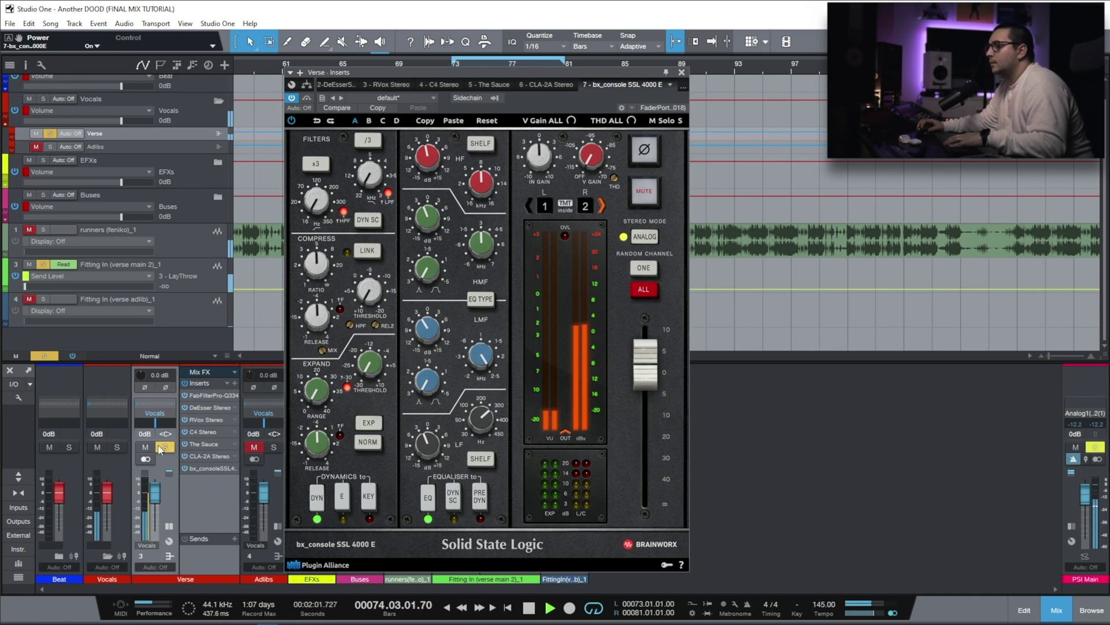
Solo the runners beat track alongside the verse, listen to both together, and close the SSL 4000 E
{"action": "left_click", "coordinate": [42, 231]}
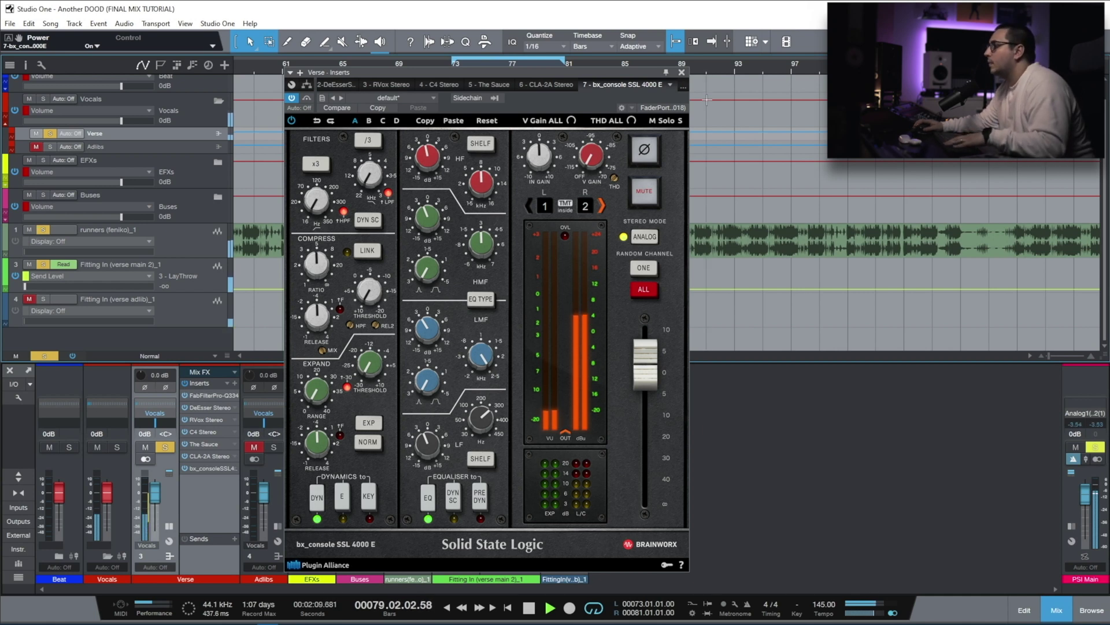
{"action": "left_click", "coordinate": [680, 74]}
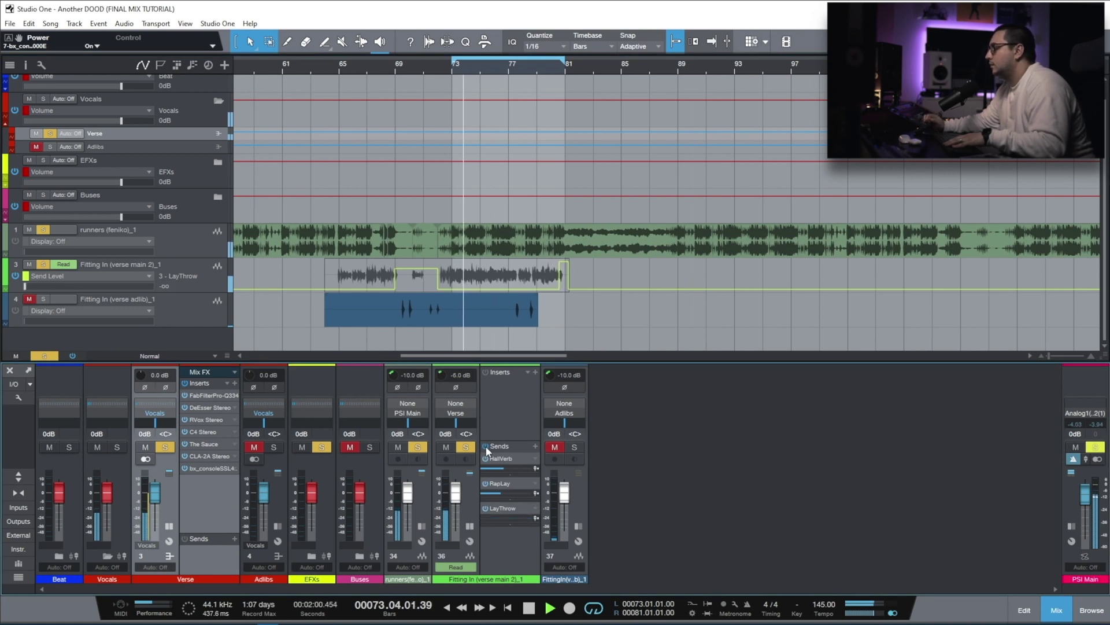
{"action": "key", "text": "space"}
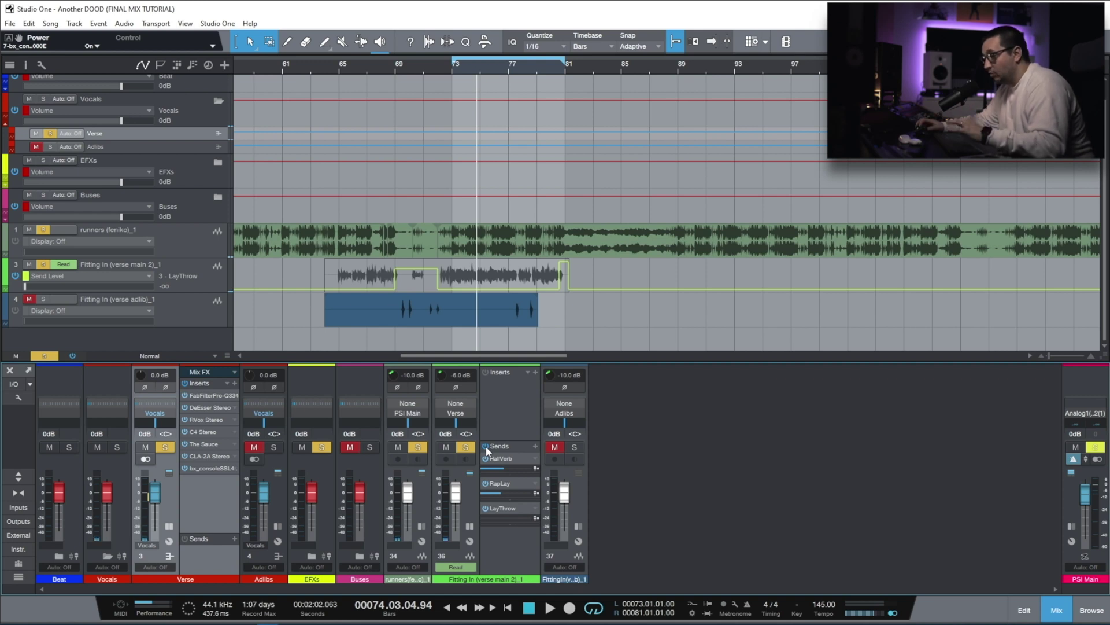
Expand the Buses folder and view the Vocals bus's Pro-Q 3, soothe2, smartComp and Pro-DS inserts one after another
{"action": "left_click", "coordinate": [360, 557]}
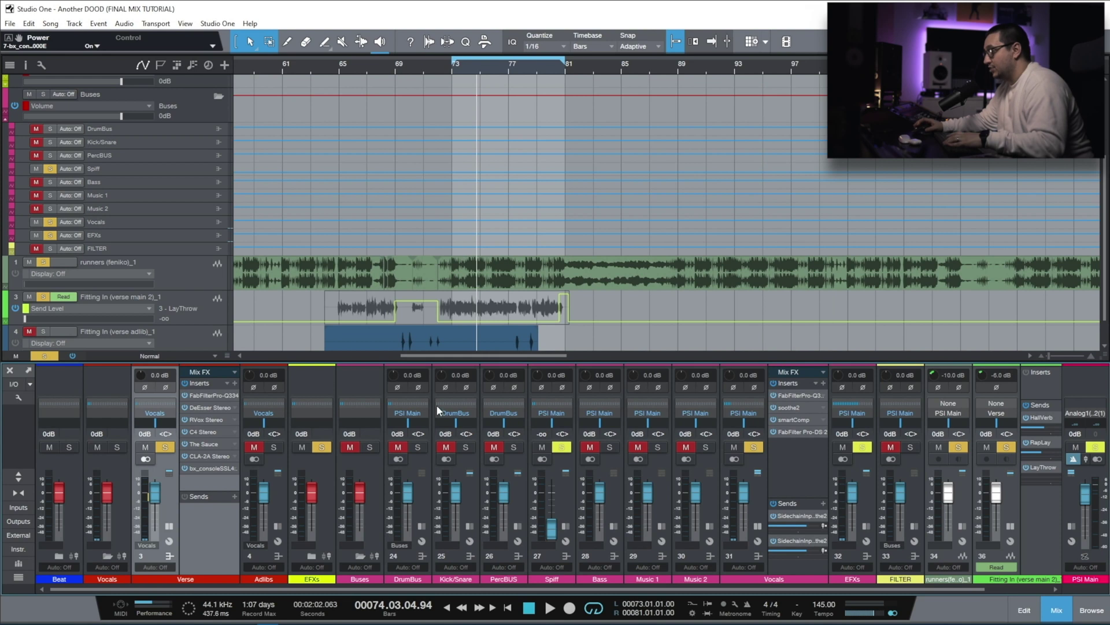
{"action": "left_click", "coordinate": [787, 393]}
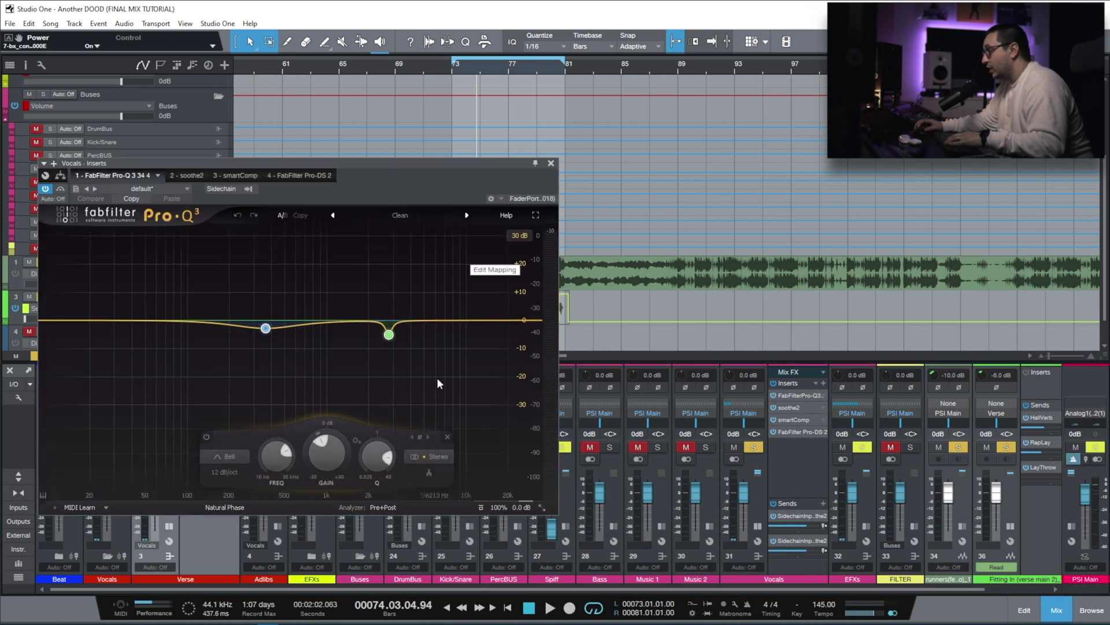
{"action": "left_click", "coordinate": [795, 406]}
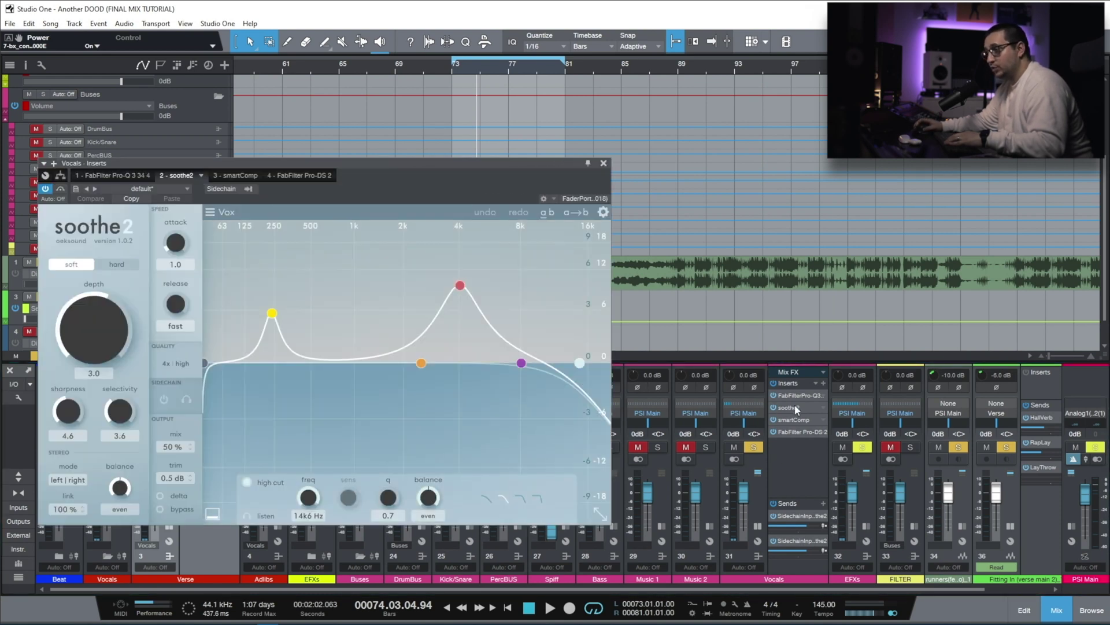
{"action": "left_click", "coordinate": [794, 420]}
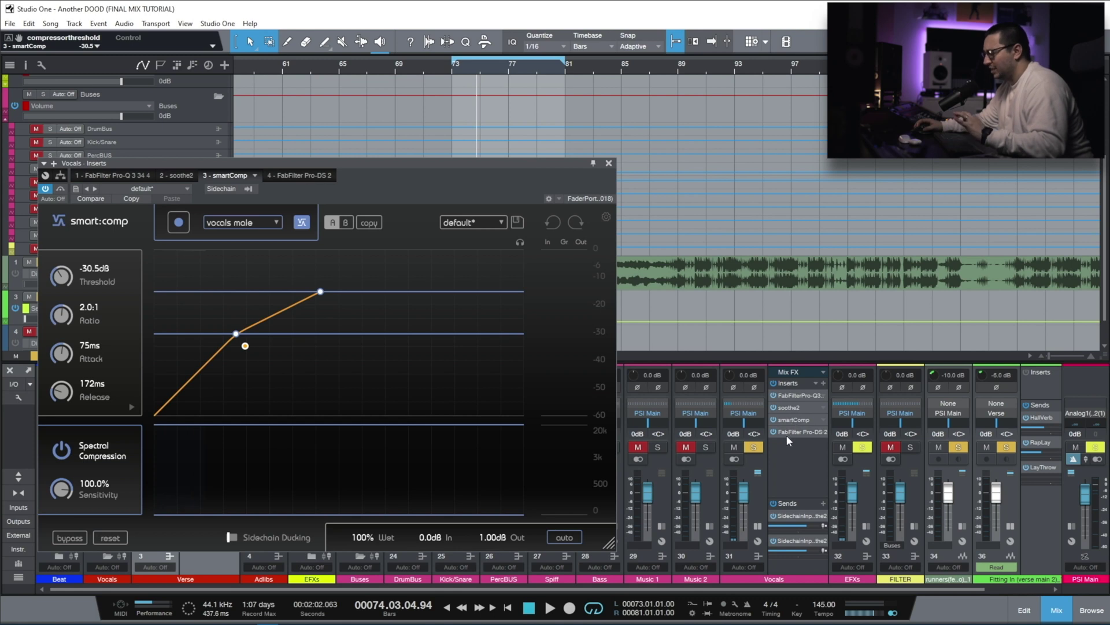
{"action": "left_click", "coordinate": [790, 432]}
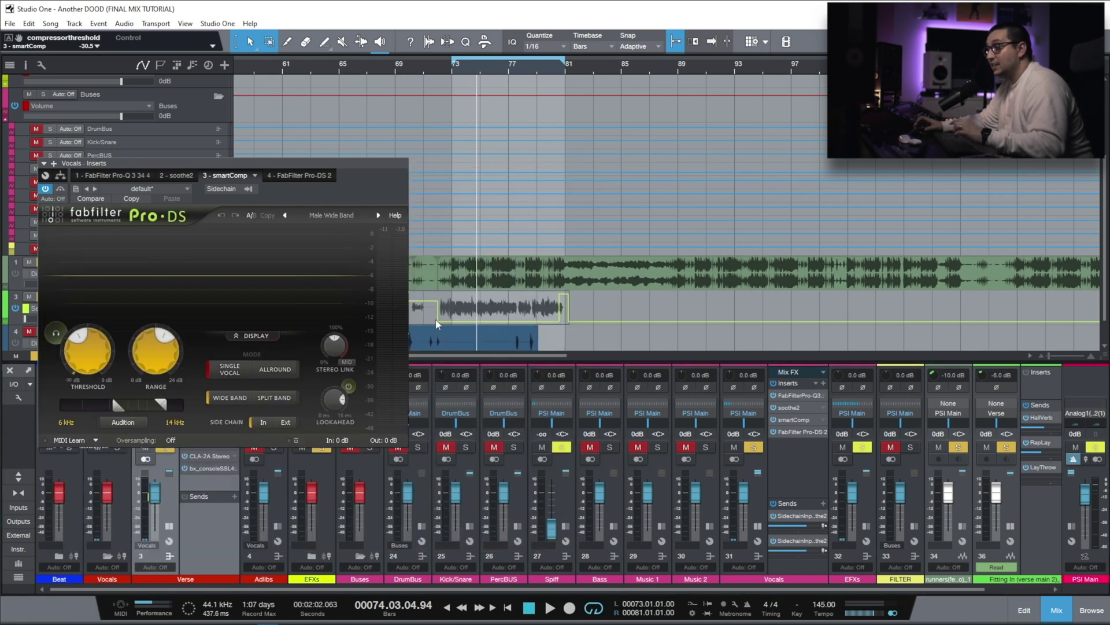
{"action": "left_click", "coordinate": [402, 163]}
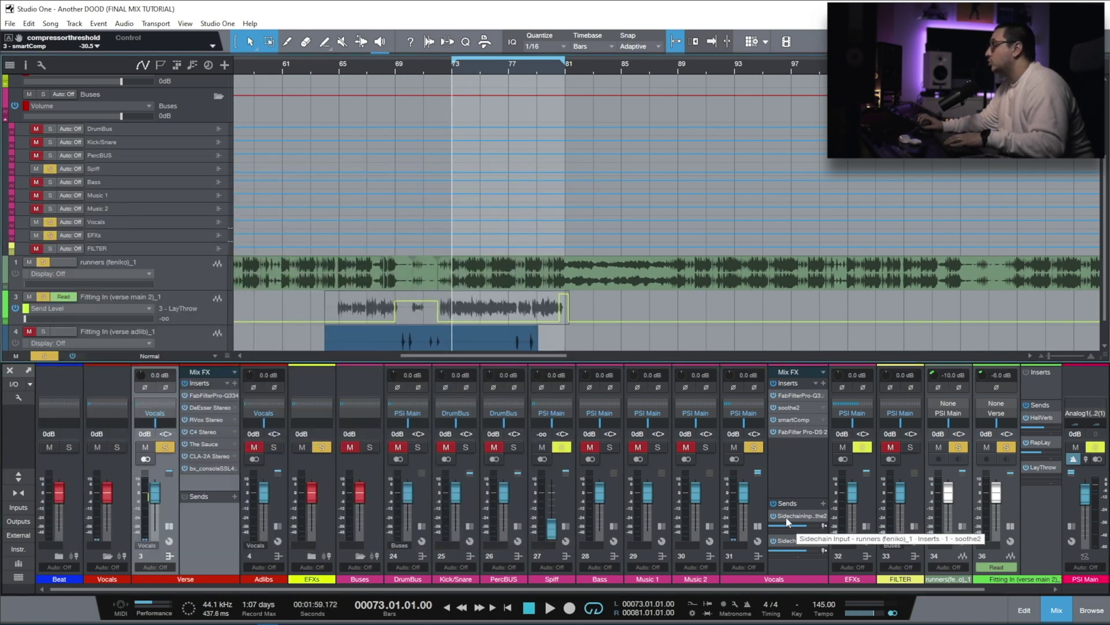
View the soothe2 on the runners beat fed by the Vocals bus's sidechain send, close it, and clear all solos
{"action": "double_click", "coordinate": [786, 517]}
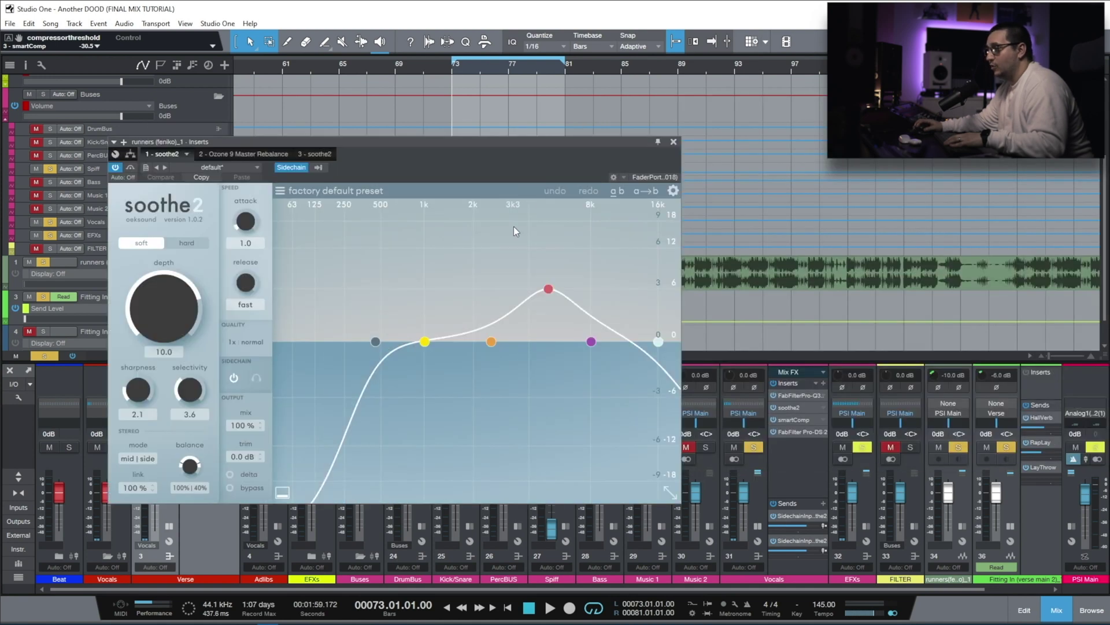
{"action": "left_click", "coordinate": [673, 142]}
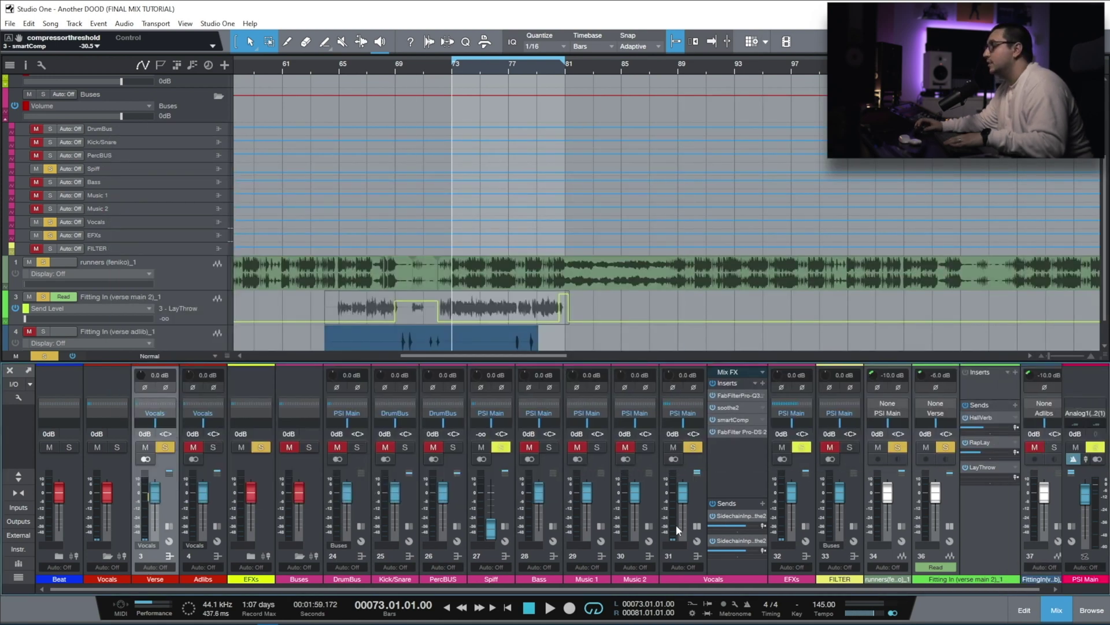
{"action": "left_click", "coordinate": [45, 358]}
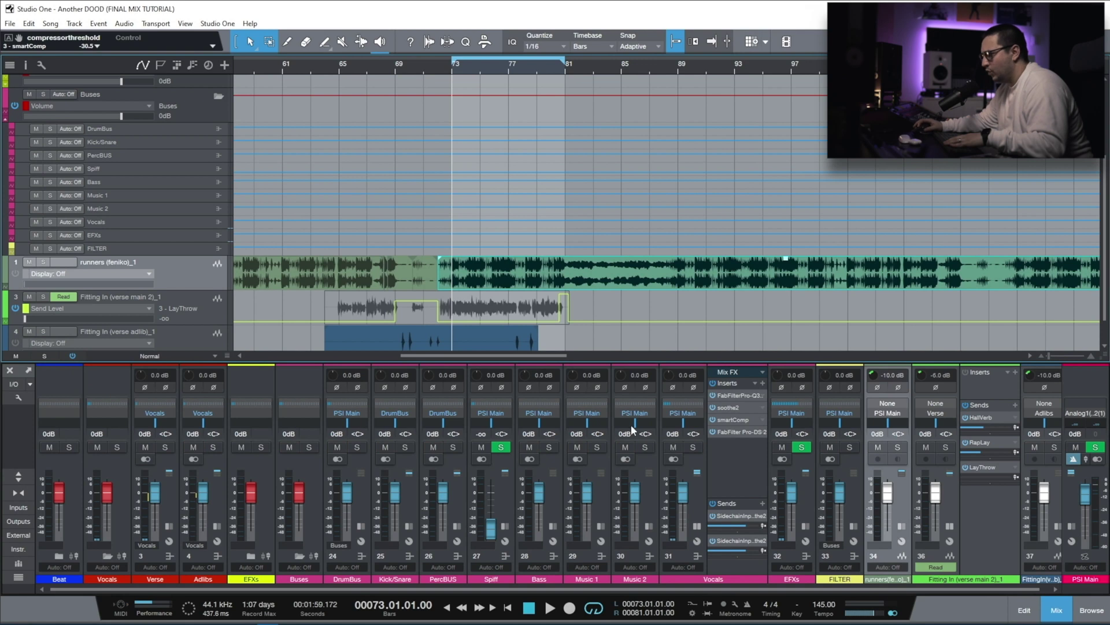
Expand the runners beat channel, open its Ozone 9 Master Rebalance insert and switch its bypass off
{"action": "left_click", "coordinate": [880, 539]}
{"action": "left_click", "coordinate": [857, 384]}
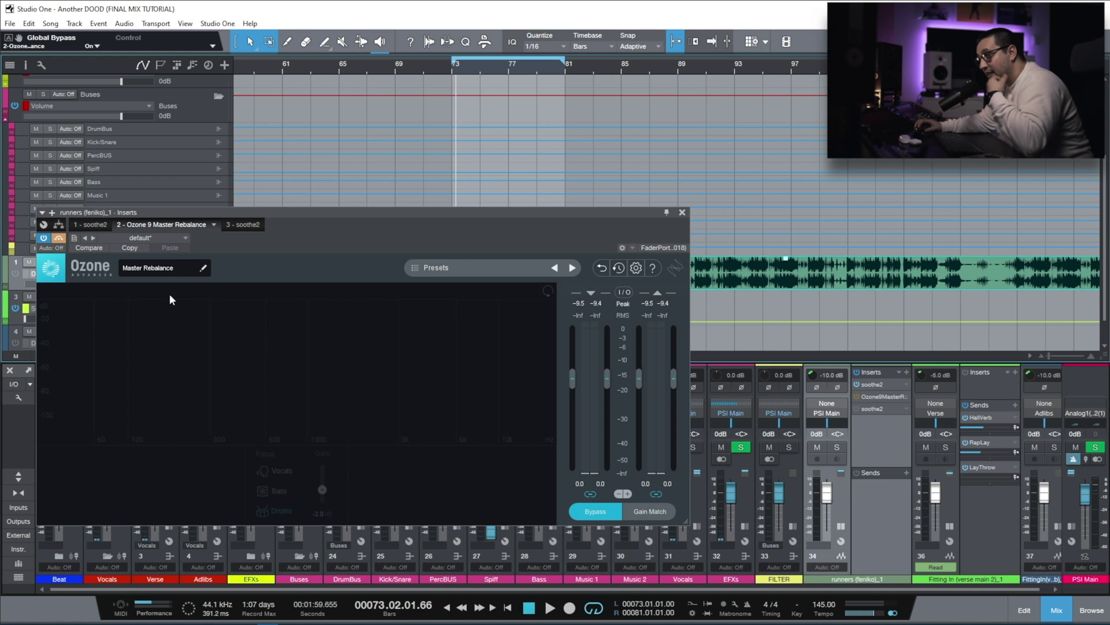
{"action": "left_click", "coordinate": [58, 237]}
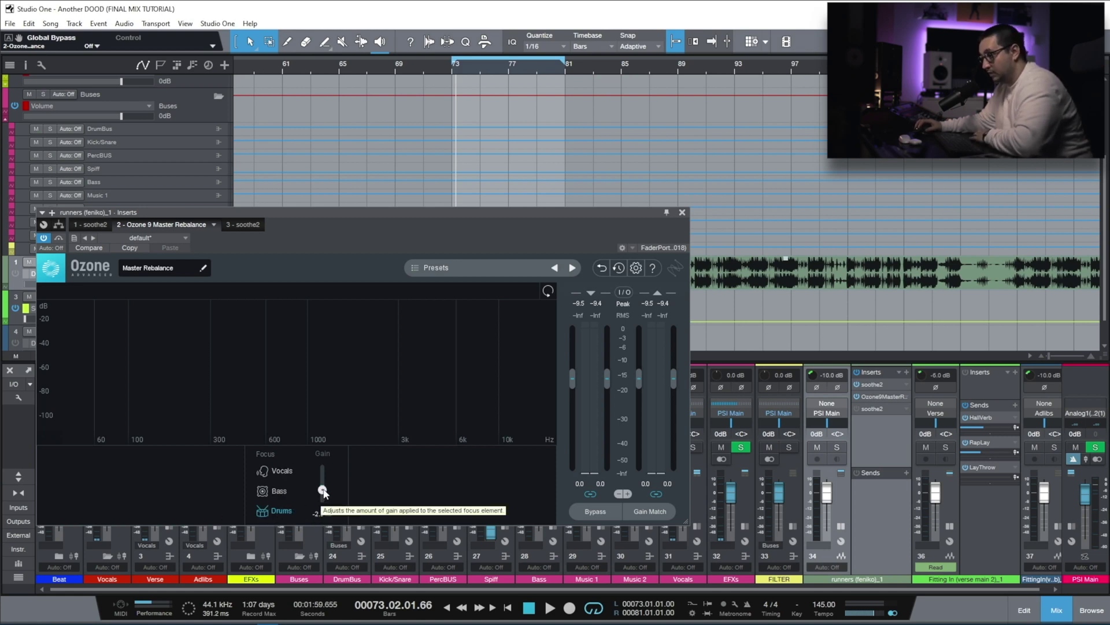
Play the soloed beat from bar 73 and audition the Master Rebalance drums gain at -9, +9 and again -9 dB
{"action": "left_click_drag", "start_coordinate": [322, 490], "coordinate": [322, 505]}
{"action": "left_click", "coordinate": [454, 71]}
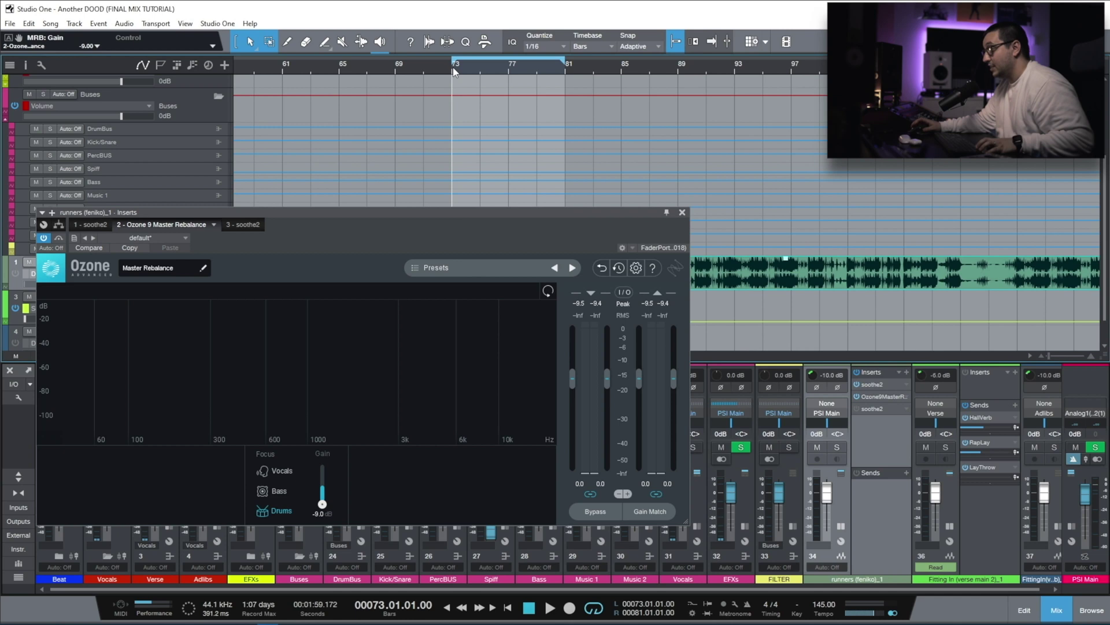
{"action": "key", "text": "space"}
{"action": "left_click", "coordinate": [838, 447]}
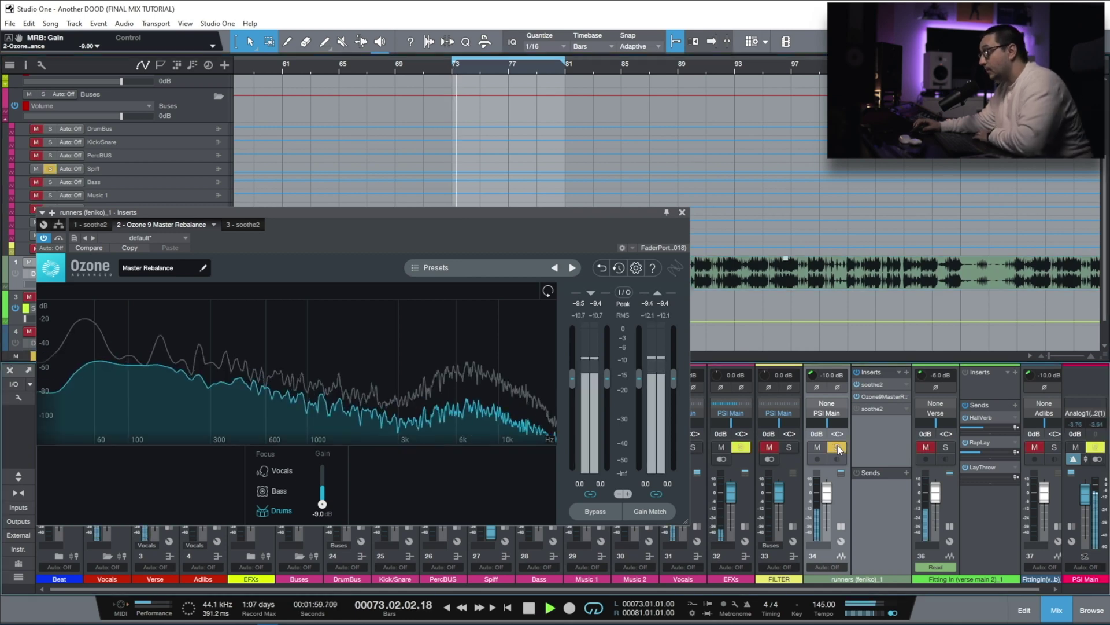
{"action": "left_click_drag", "start_coordinate": [322, 504], "coordinate": [324, 467]}
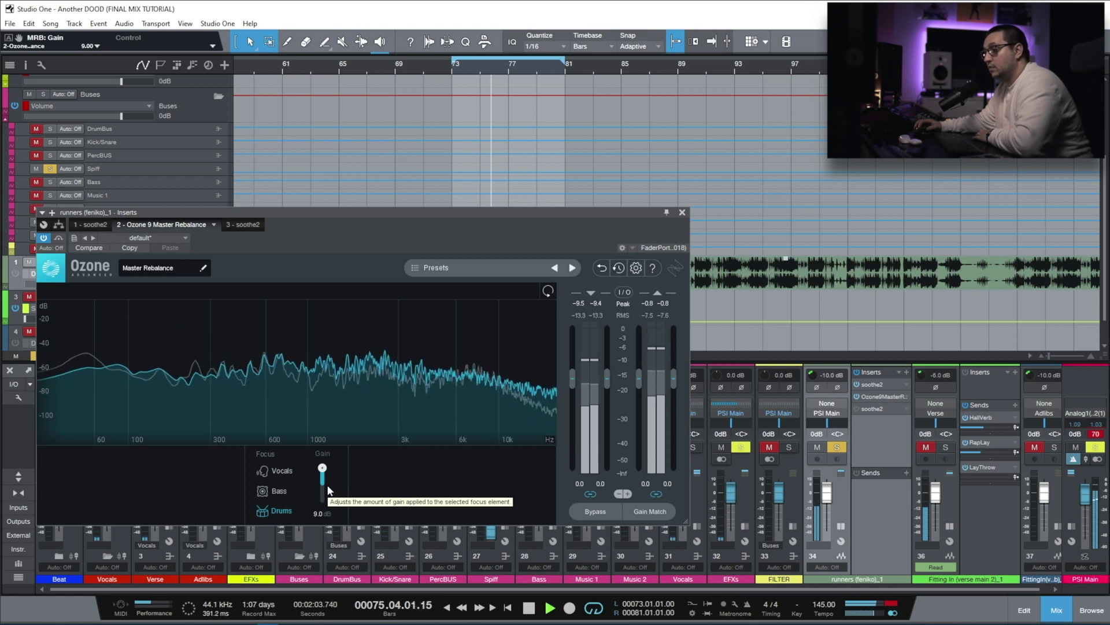
{"action": "left_click_drag", "start_coordinate": [324, 470], "coordinate": [321, 543]}
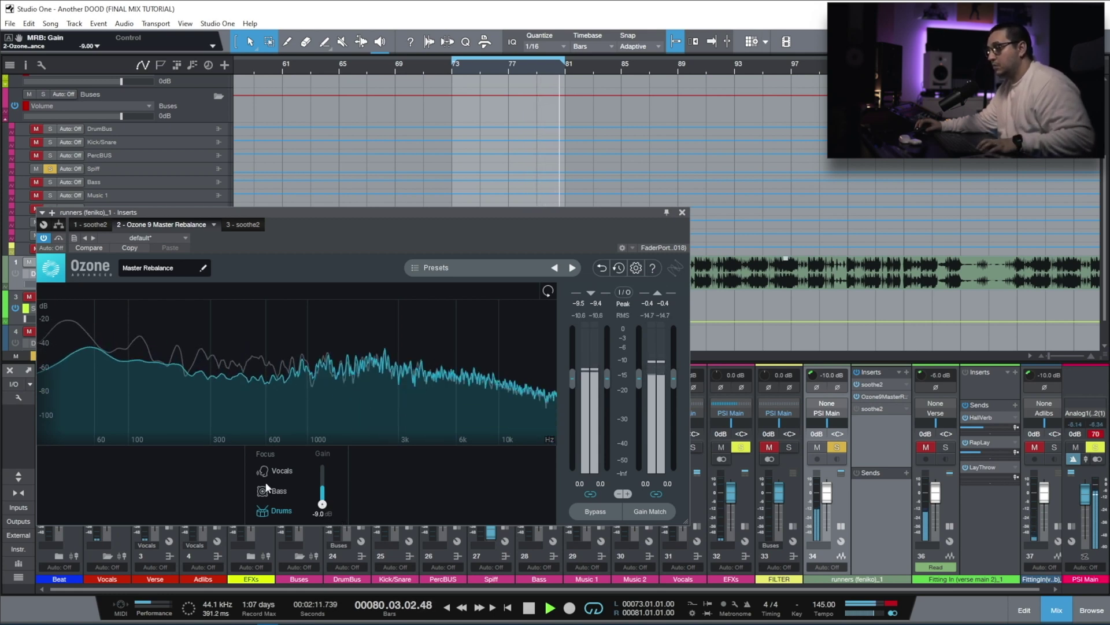
Compare the beat with Master Rebalance bypassed and active, set the drums gain to -3 dB, and close the plug-in
{"action": "left_click", "coordinate": [59, 239]}
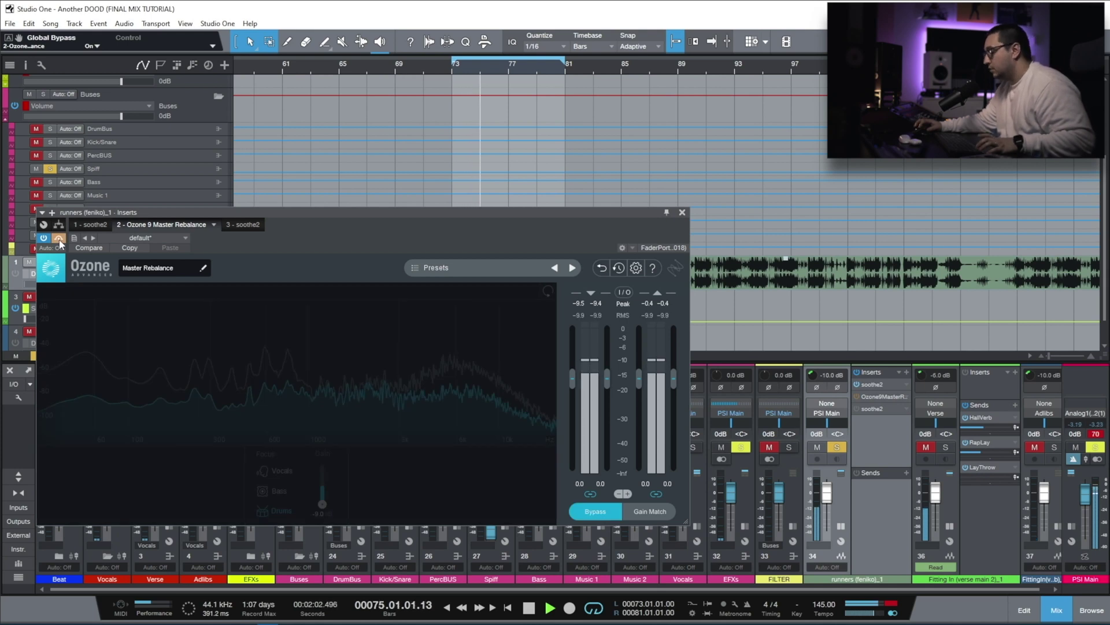
{"action": "left_click", "coordinate": [59, 238]}
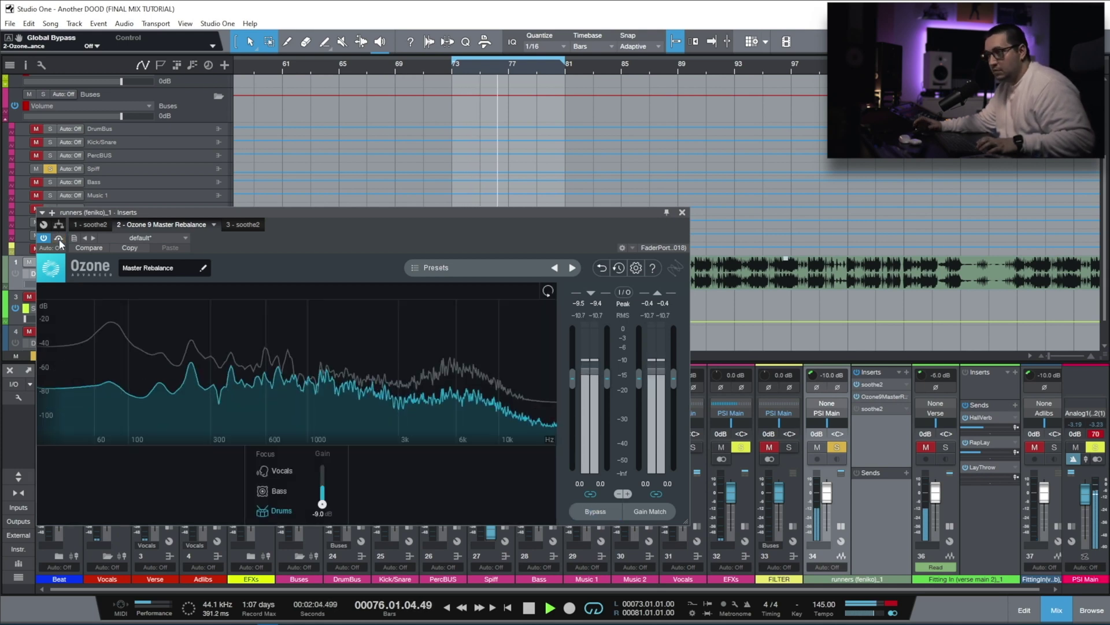
{"action": "left_click", "coordinate": [317, 513]}
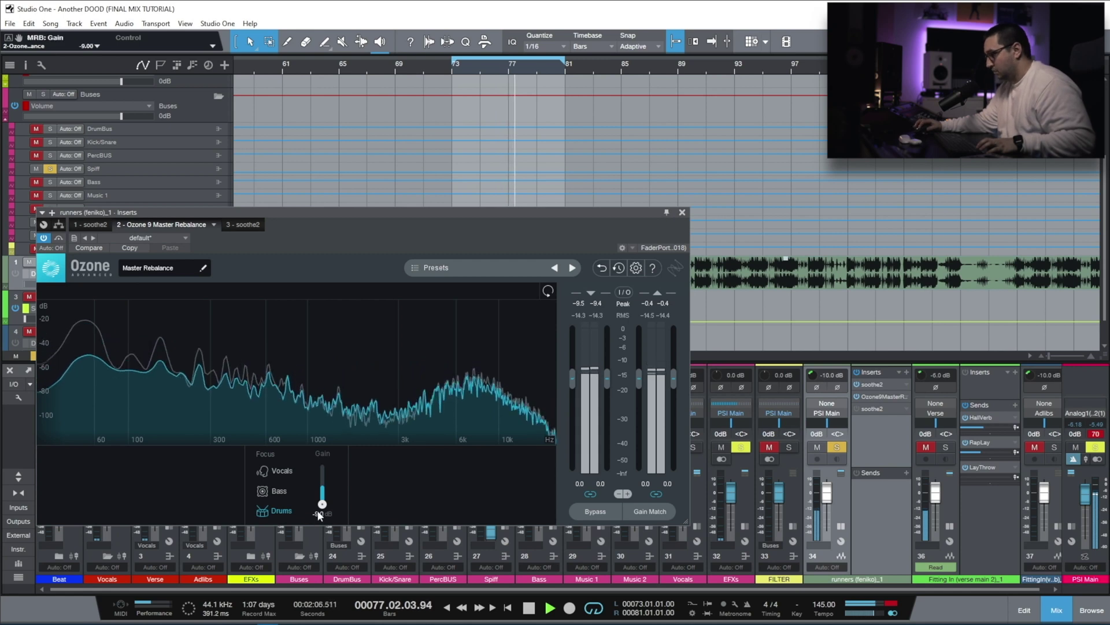
{"action": "type", "text": "-3"}
{"action": "key", "text": "Return"}
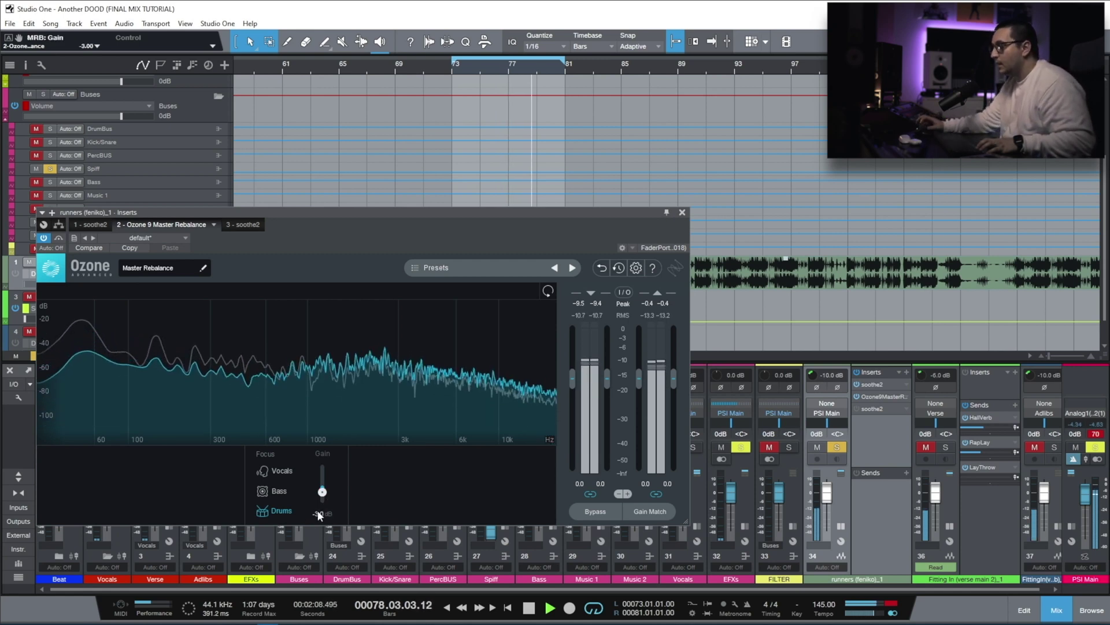
{"action": "key", "text": "space"}
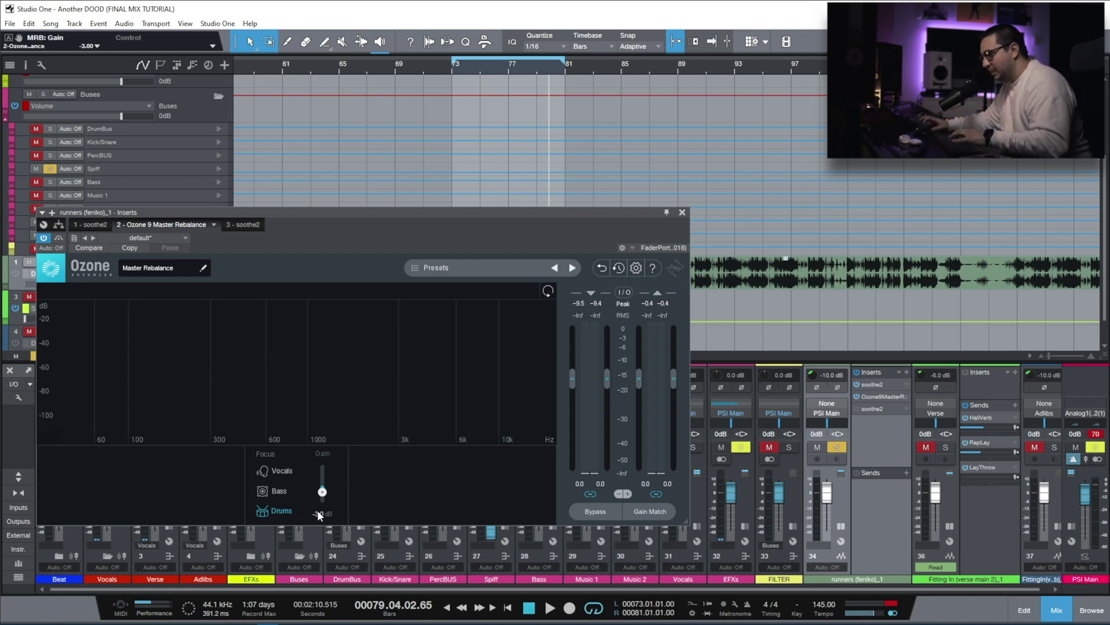
{"action": "left_click", "coordinate": [682, 213]}
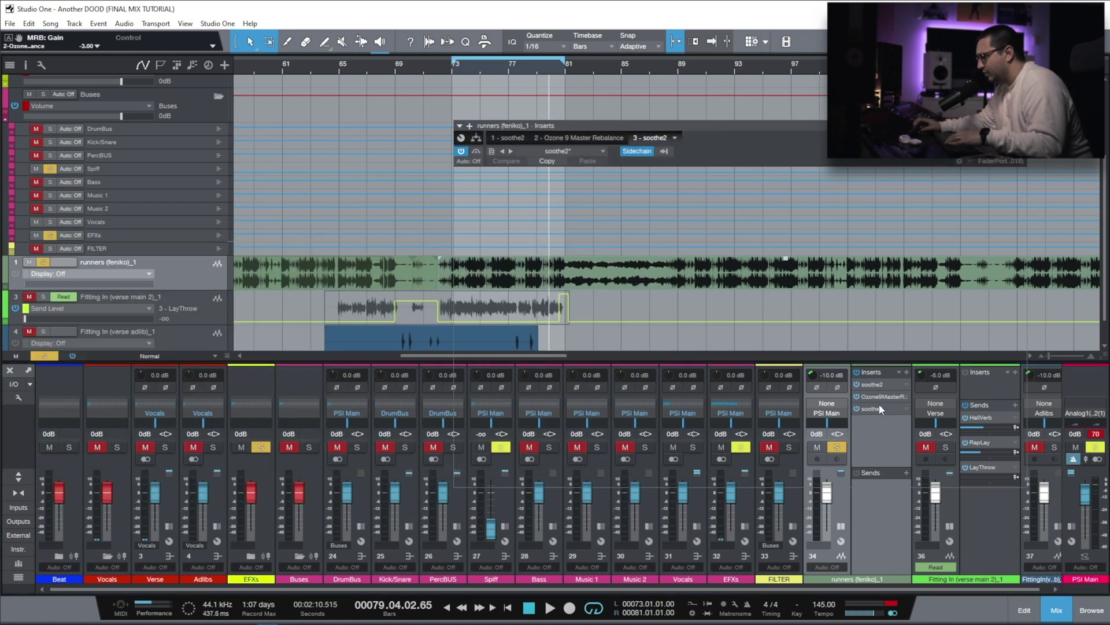
Open the beat's last soothe2 insert, hear it with the beat unsoloed and soloed, and audition its delta signal before closing it
{"action": "double_click", "coordinate": [879, 406]}
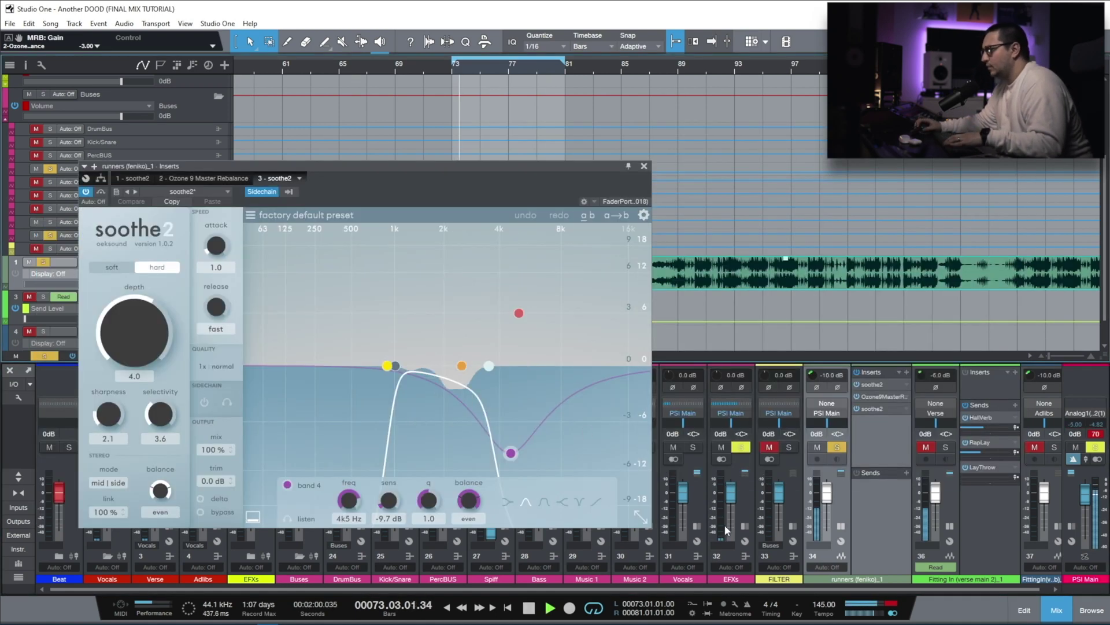
{"action": "left_click", "coordinate": [837, 448]}
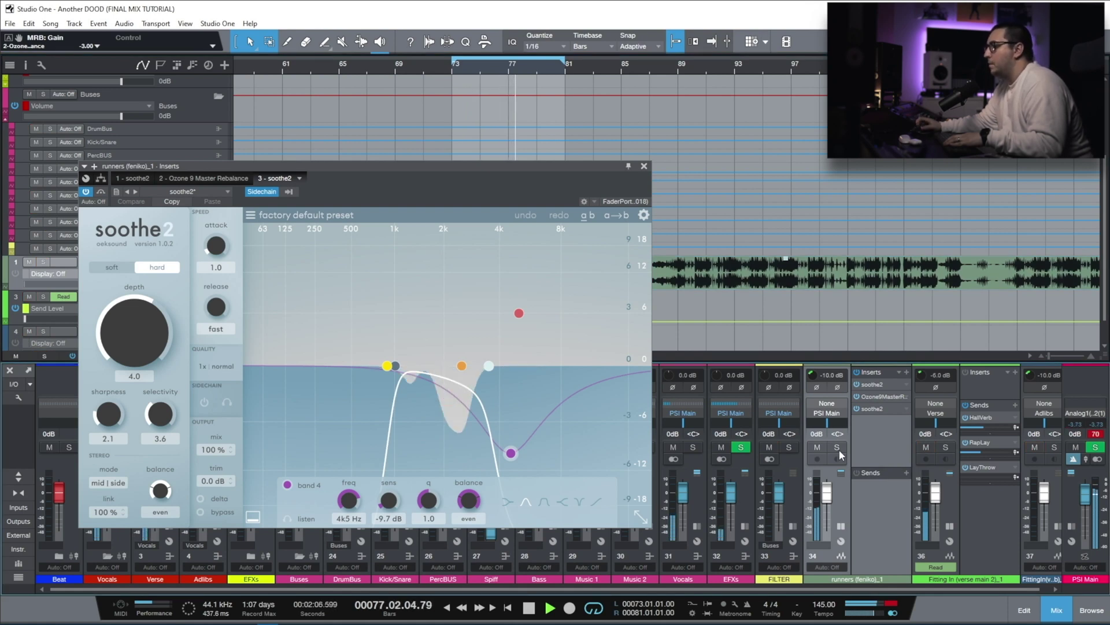
{"action": "left_click", "coordinate": [838, 447]}
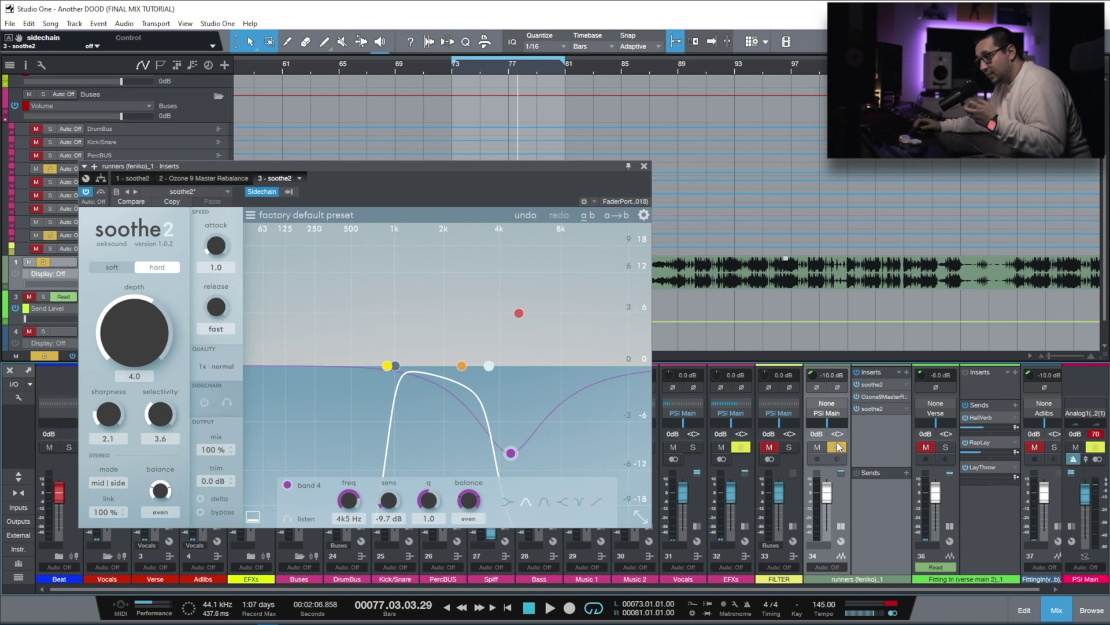
{"action": "key", "text": "space"}
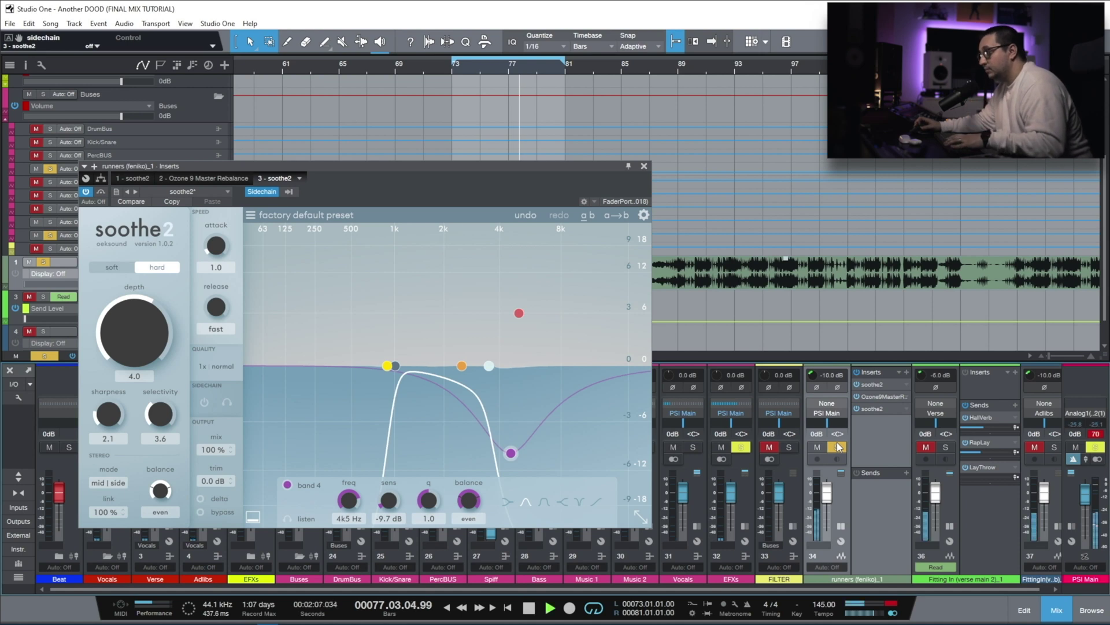
{"action": "left_click", "coordinate": [202, 496]}
{"action": "left_click", "coordinate": [203, 497]}
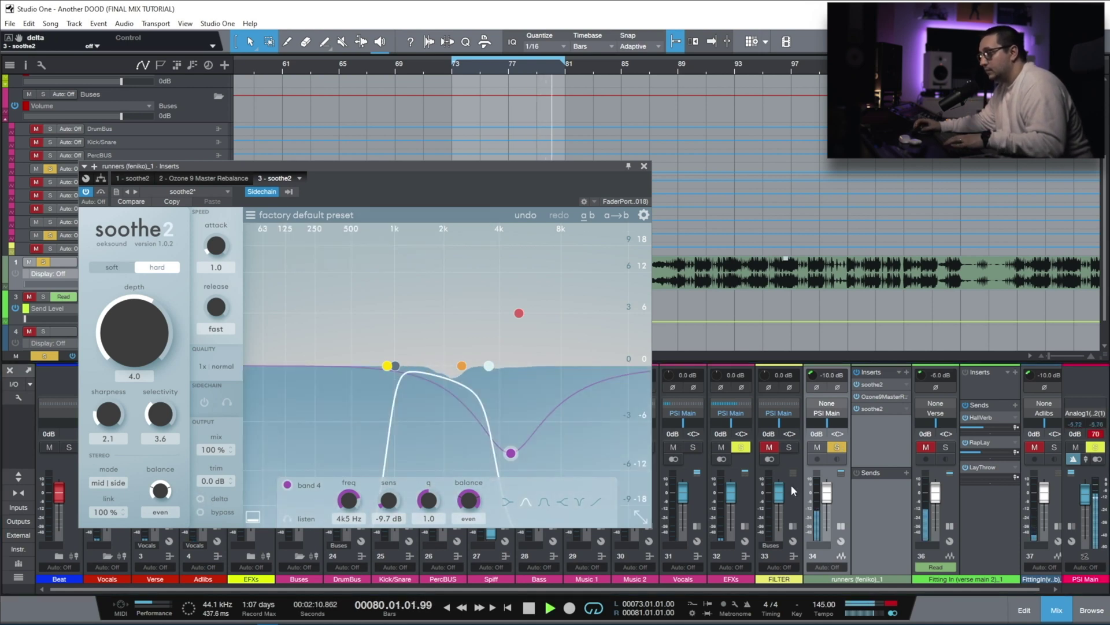
{"action": "left_click", "coordinate": [644, 166]}
Clear all solos and play the looped verse section with the vocals and beat together
{"action": "left_click", "coordinate": [44, 355]}
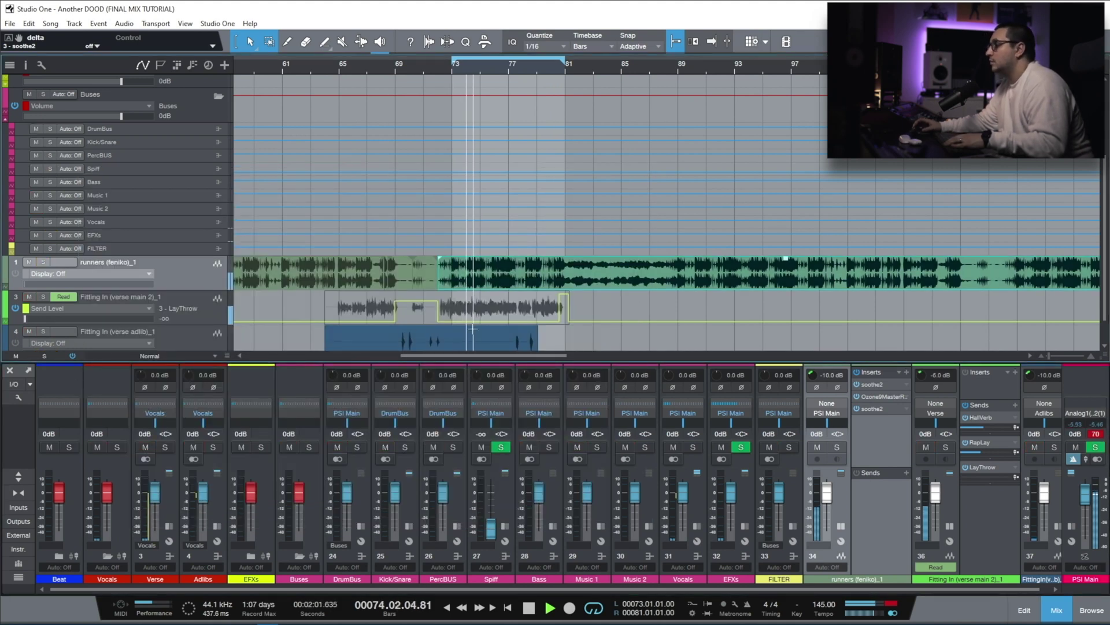
{"action": "scroll", "coordinate": [656, 258], "scroll_direction": "down", "scroll_amount": 2}
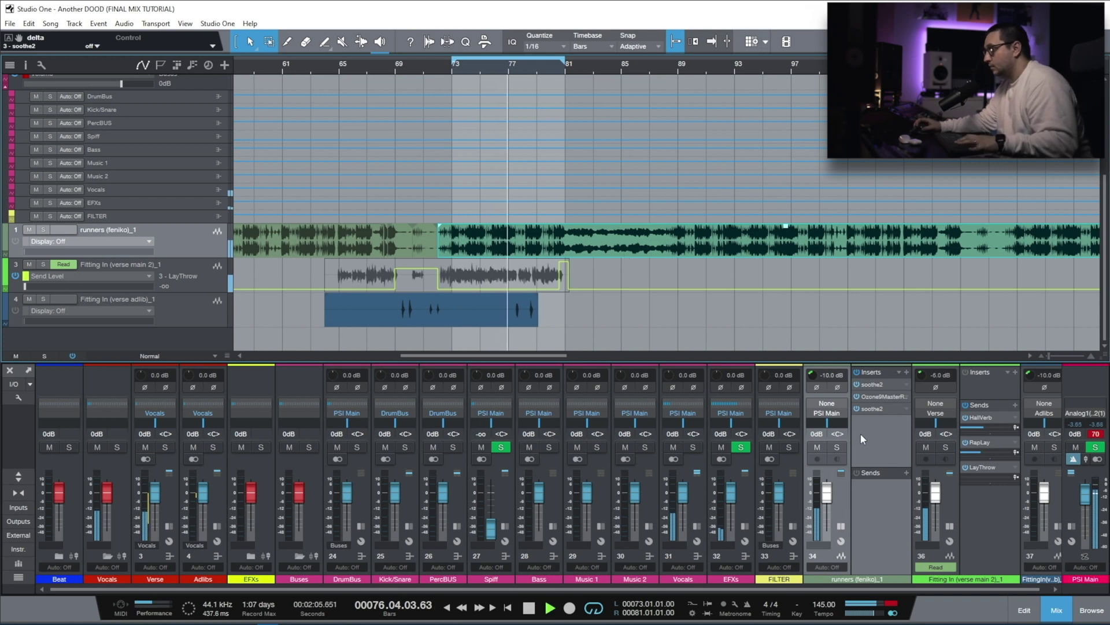
{"action": "key", "text": "space"}
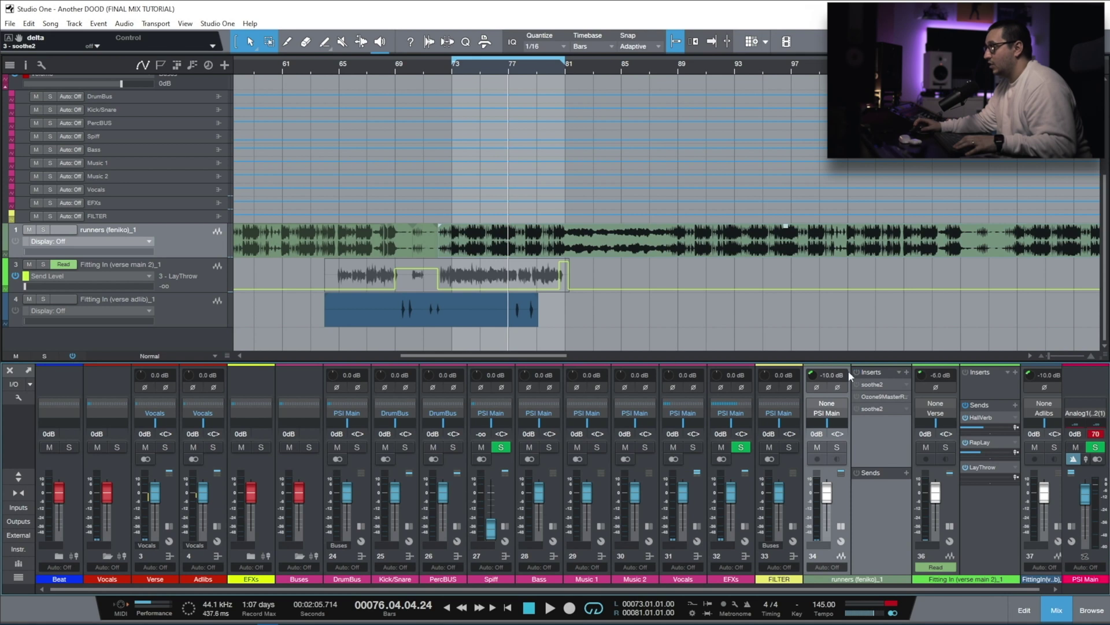
Compare the verse playback with all of the runners beat's inserts switched off and on
{"action": "left_click", "coordinate": [856, 371]}
{"action": "key", "text": "space"}
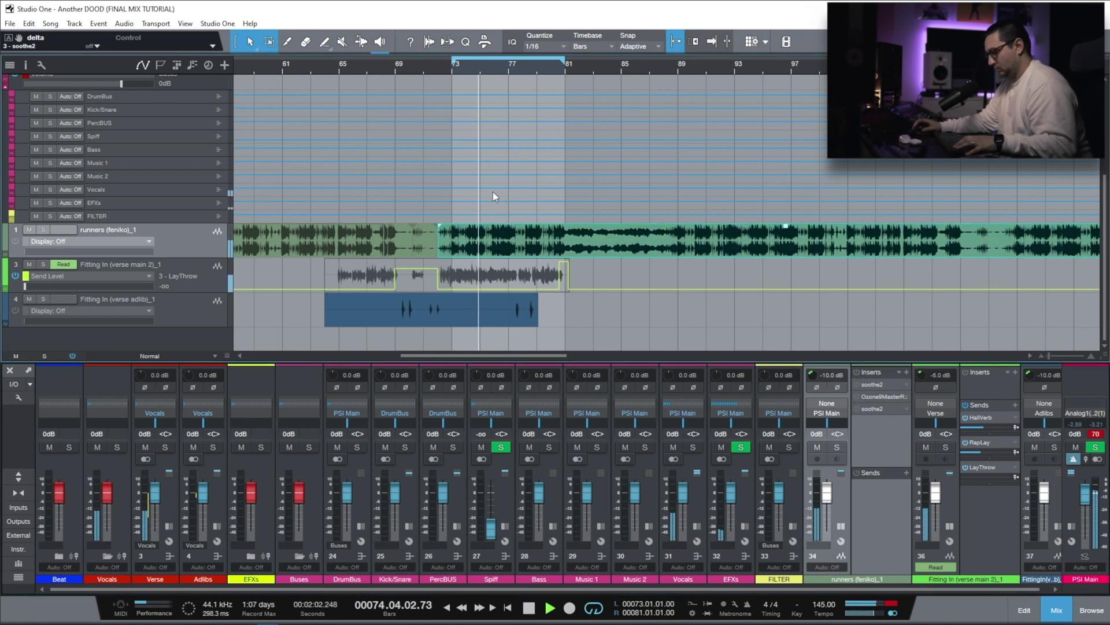
{"action": "key", "text": "space"}
{"action": "left_click", "coordinate": [855, 374]}
{"action": "key", "text": "space"}
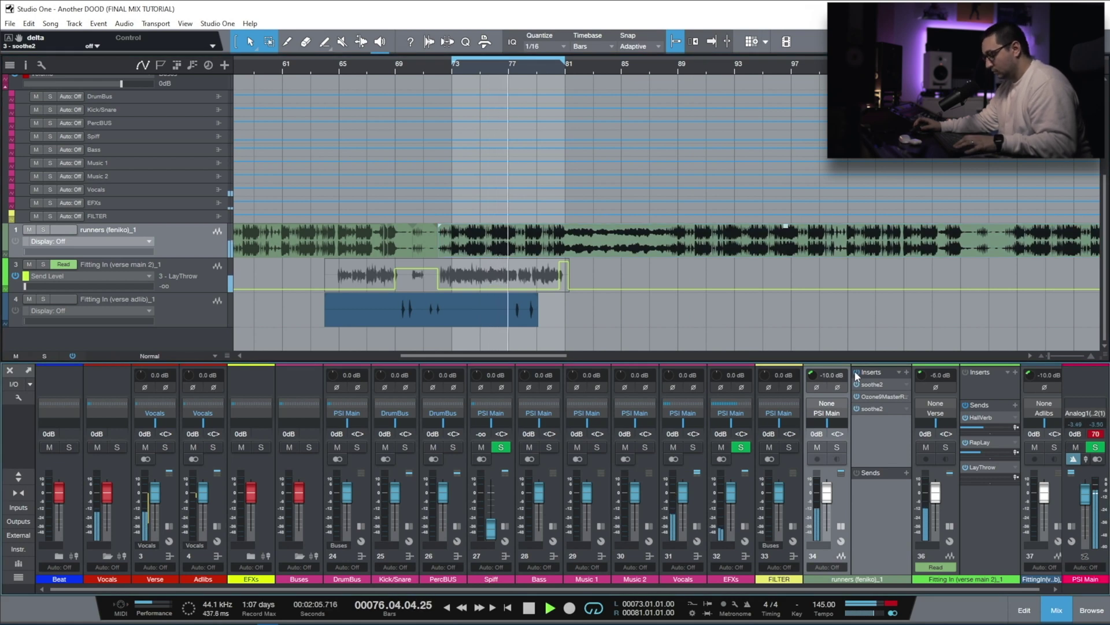
{"action": "left_click", "coordinate": [857, 373]}
{"action": "left_click", "coordinate": [856, 374]}
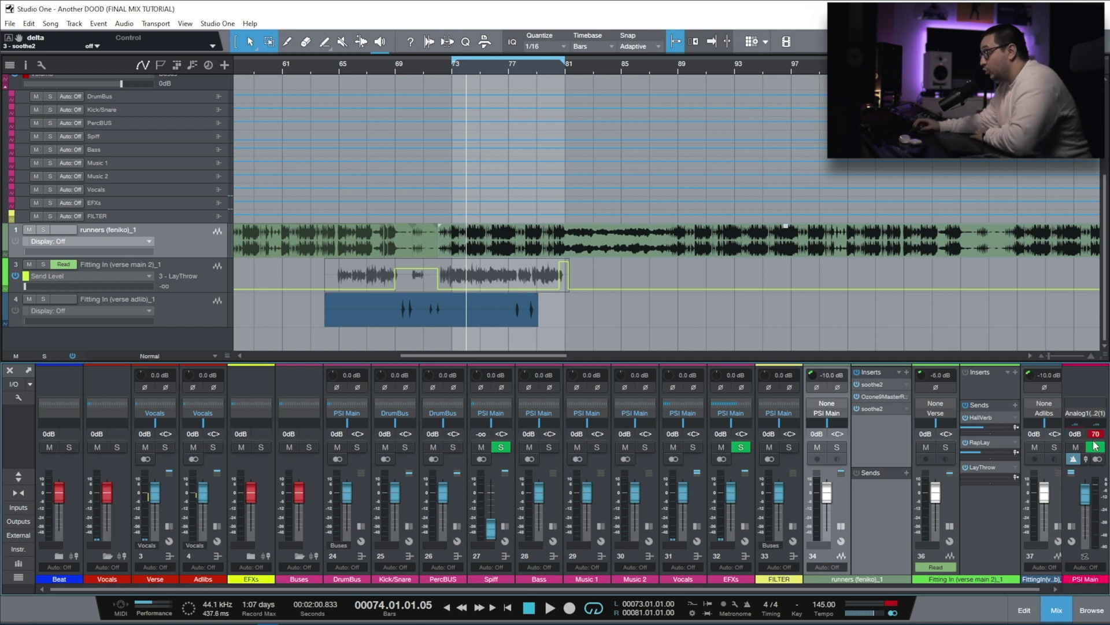
Set the loop range to bars 69 to 73, play it, and expand the verse adlib track's mixer channel
{"action": "left_click_drag", "start_coordinate": [397, 59], "coordinate": [449, 65]}
{"action": "left_click", "coordinate": [397, 71]}
{"action": "key", "text": "space"}
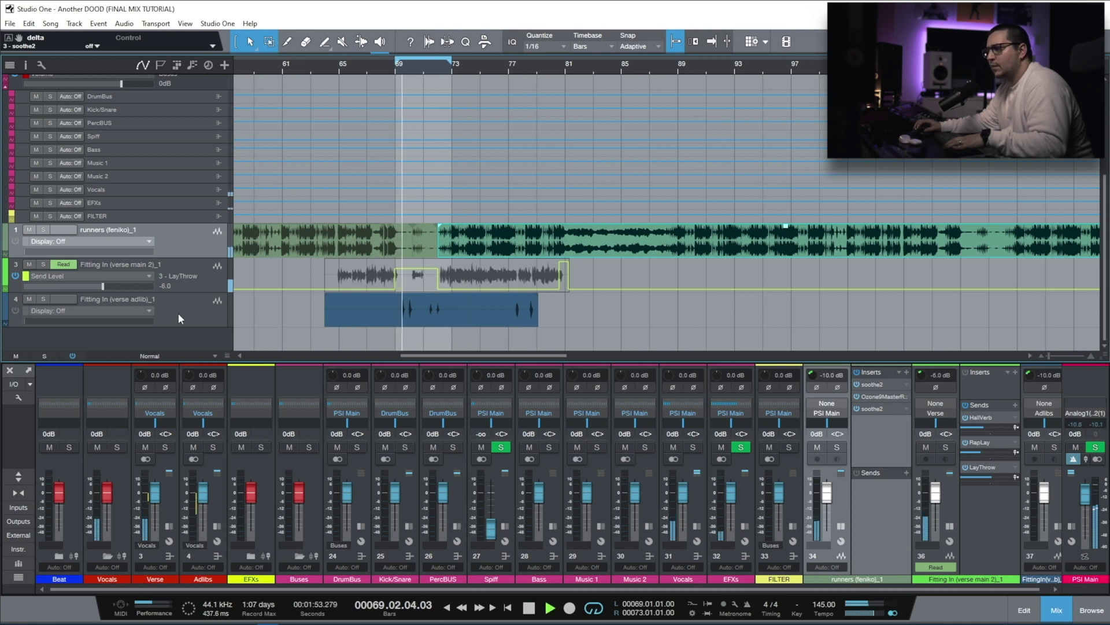
{"action": "left_click", "coordinate": [421, 318]}
{"action": "scroll", "coordinate": [212, 535], "scroll_direction": "down", "scroll_amount": 2}
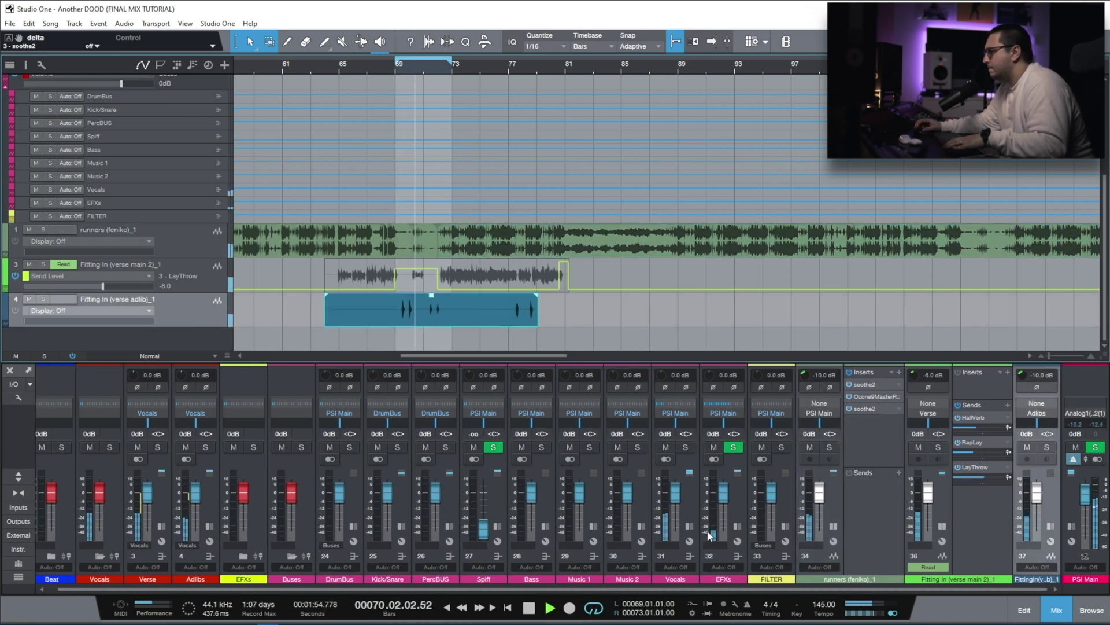
{"action": "left_click", "coordinate": [1047, 527]}
{"action": "key", "text": "space"}
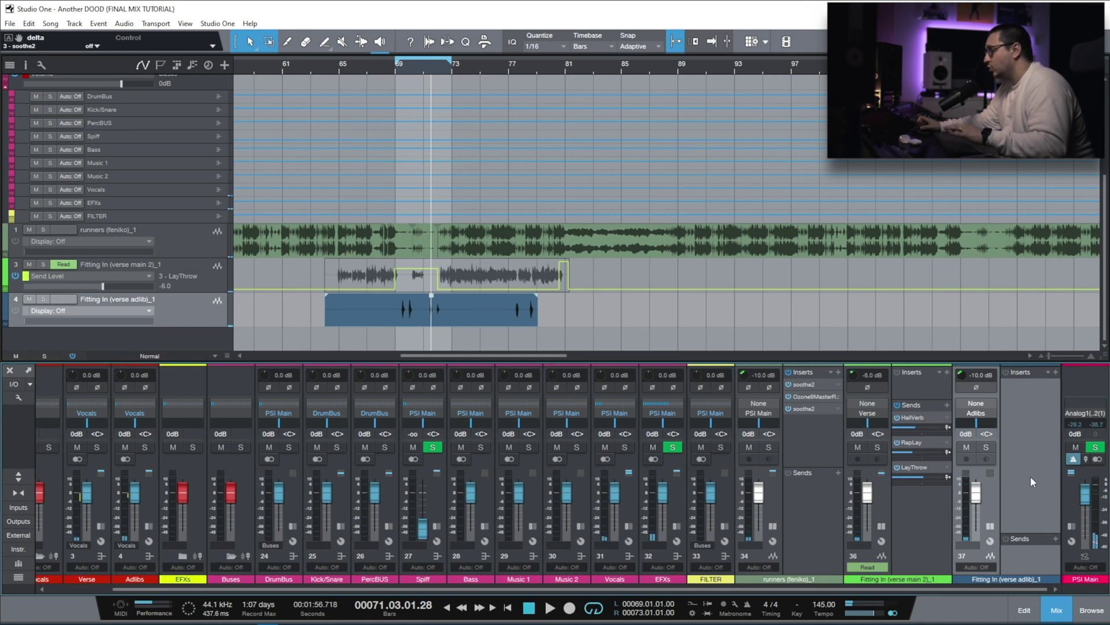
Expand the Adlibs bus, open its The Sauce insert, and examine the master high-pass, low-pass and Drip settings
{"action": "scroll", "coordinate": [1030, 477], "scroll_direction": "up", "scroll_amount": 2}
{"action": "left_click", "coordinate": [217, 526]}
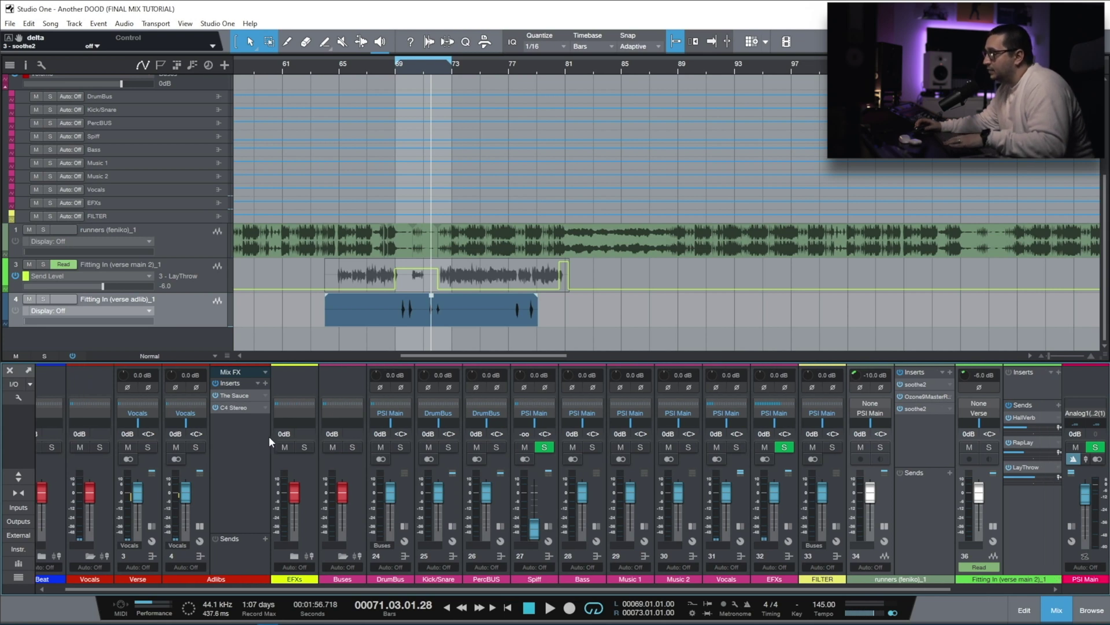
{"action": "left_click", "coordinate": [251, 395]}
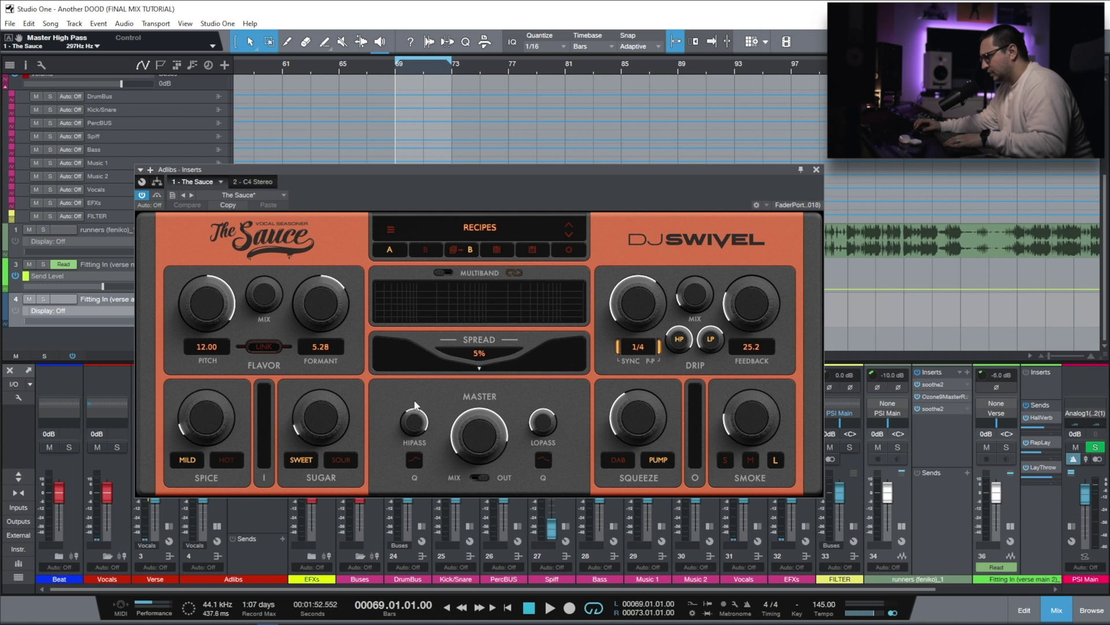
{"action": "mouse_move", "coordinate": [543, 428]}
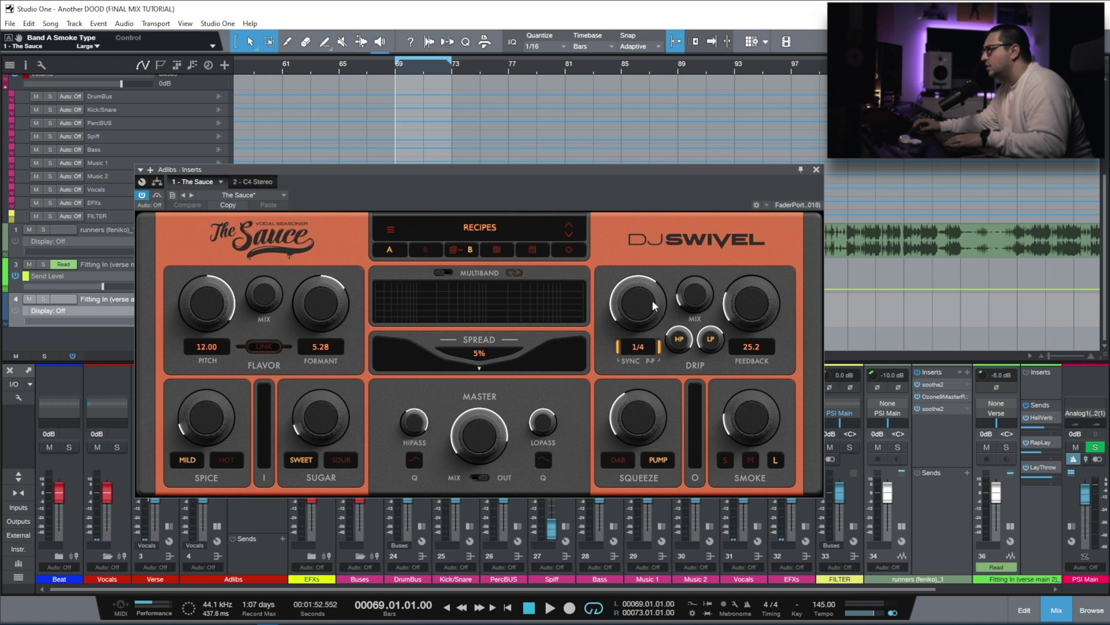
Solo the verse adlib track and compare its looped playback with The Sauce bypassed and active
{"action": "left_click", "coordinate": [43, 300]}
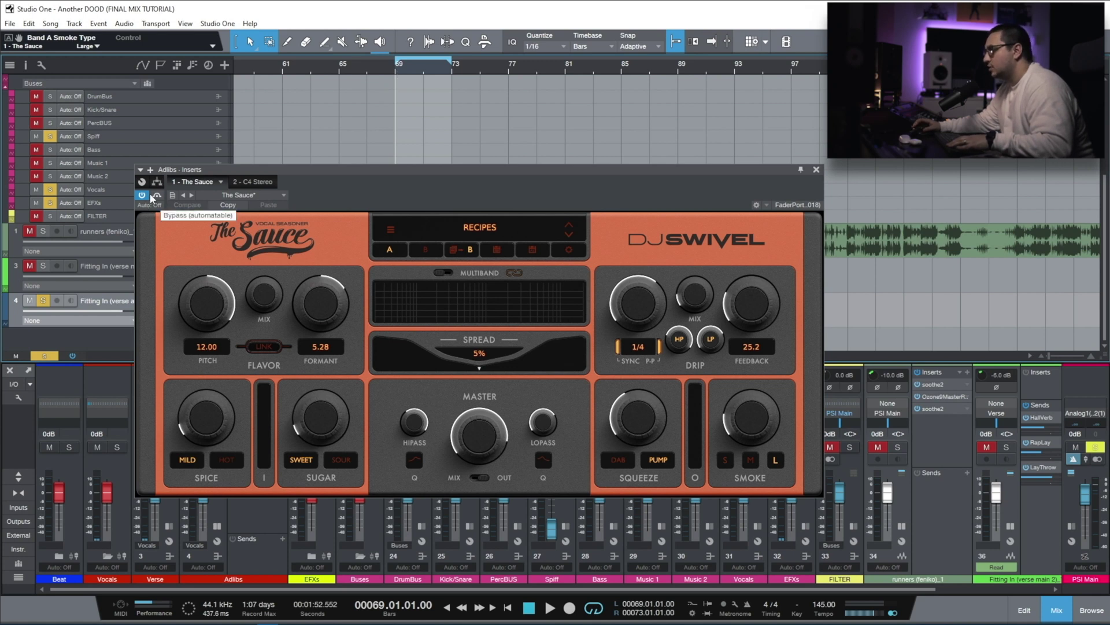
{"action": "key", "text": "space"}
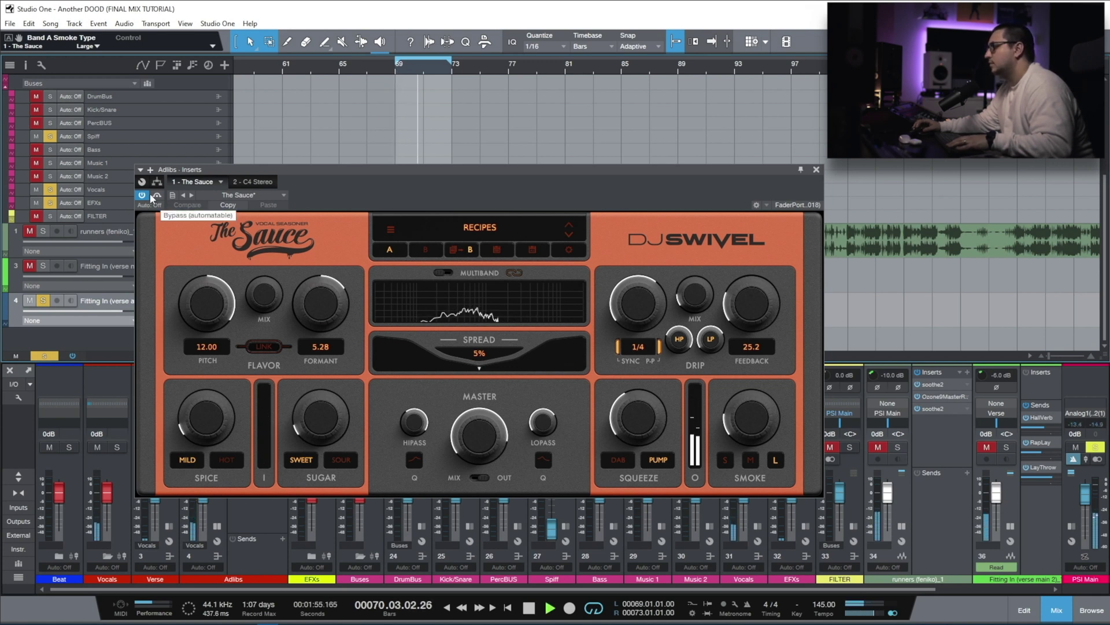
{"action": "left_click", "coordinate": [156, 196]}
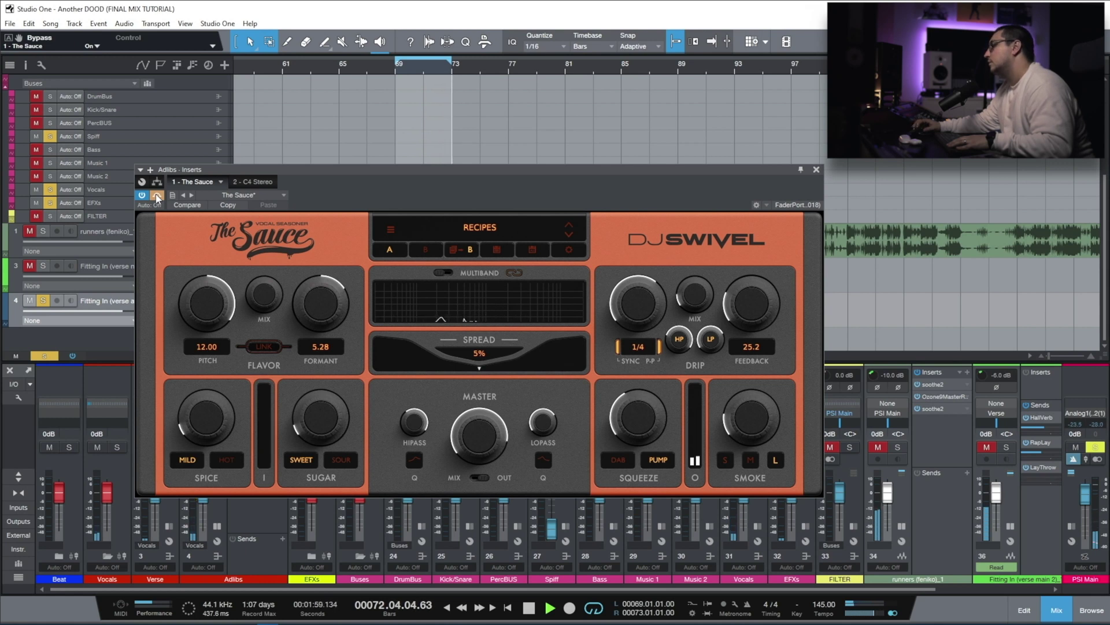
{"action": "left_click", "coordinate": [157, 196]}
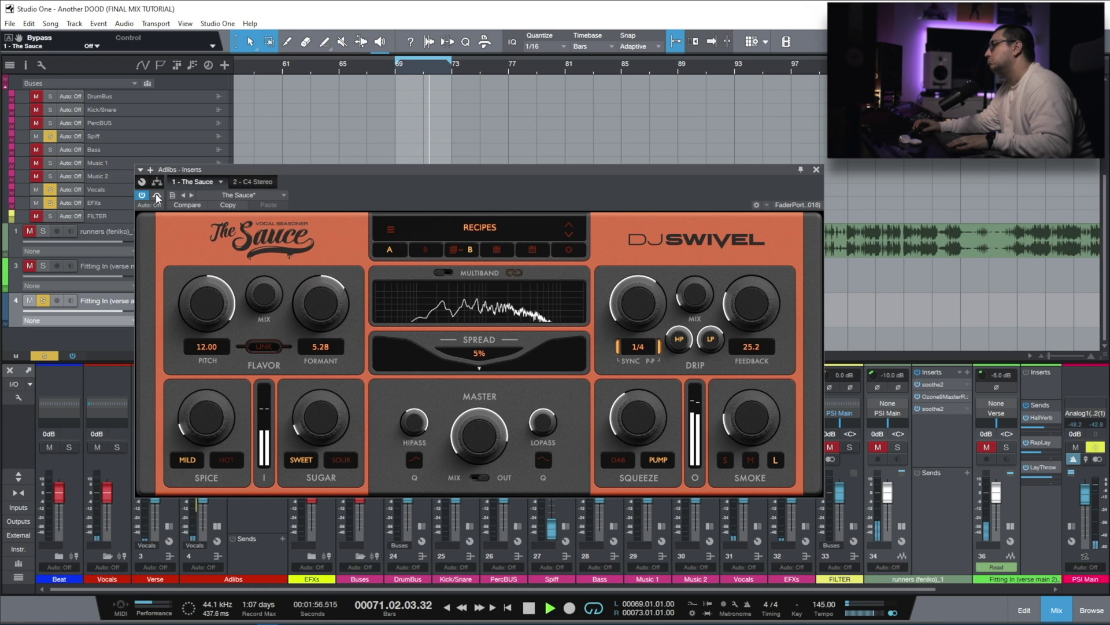
Examine the Adlibs bus's C4 Stereo insert while playing the adlibs with the soloed main verse, and clear all solos
{"action": "left_click", "coordinate": [238, 183]}
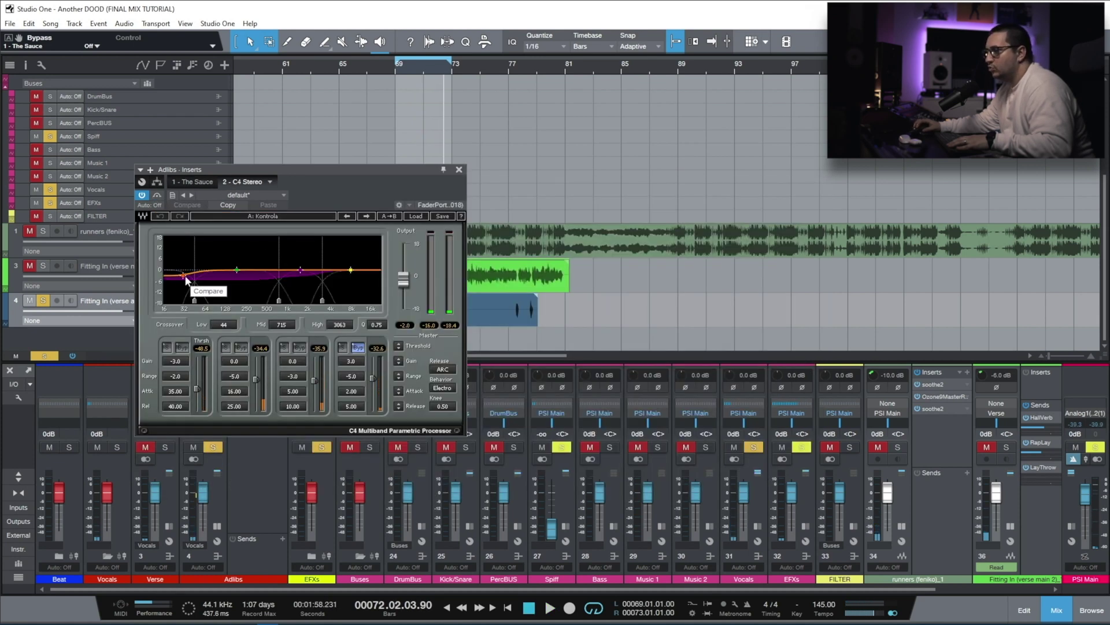
{"action": "left_click", "coordinate": [44, 266]}
{"action": "key", "text": "space"}
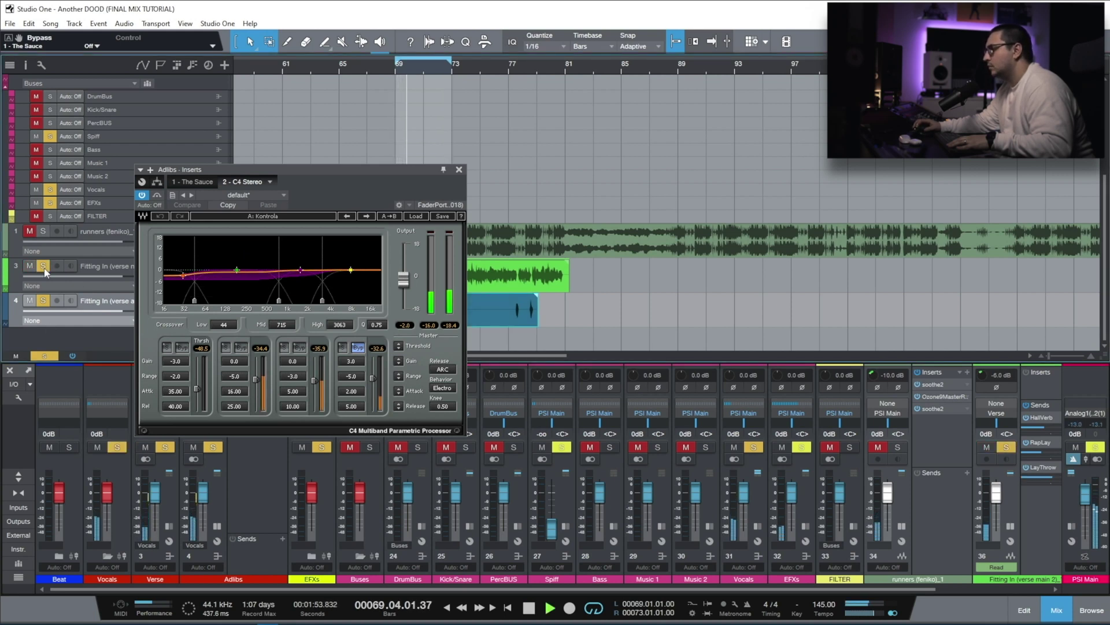
{"action": "left_click", "coordinate": [45, 356]}
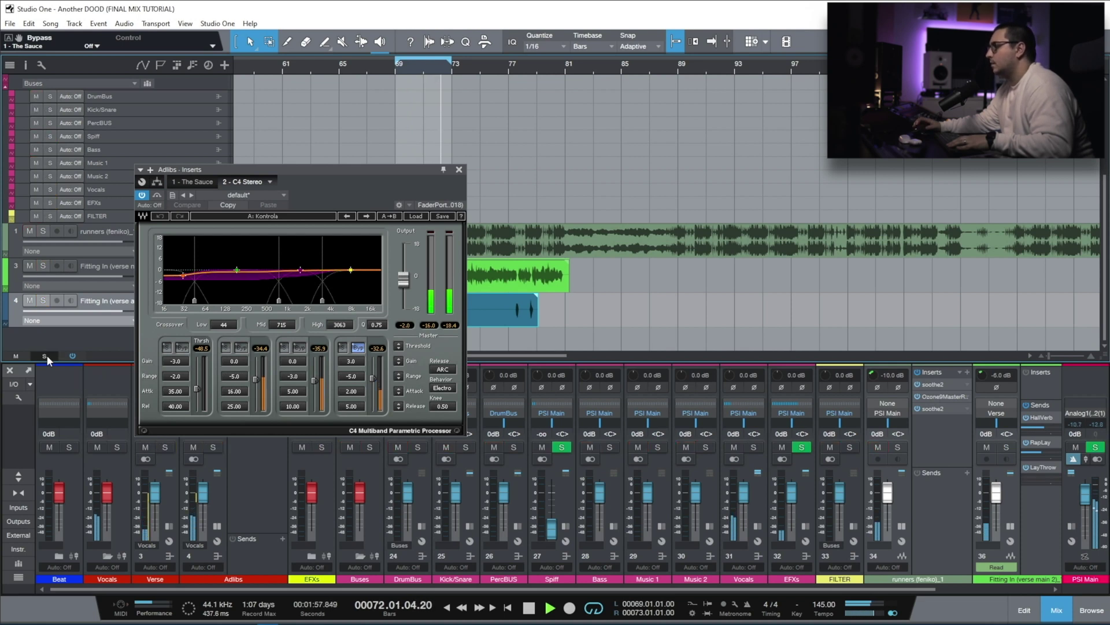
{"action": "left_click", "coordinate": [459, 170]}
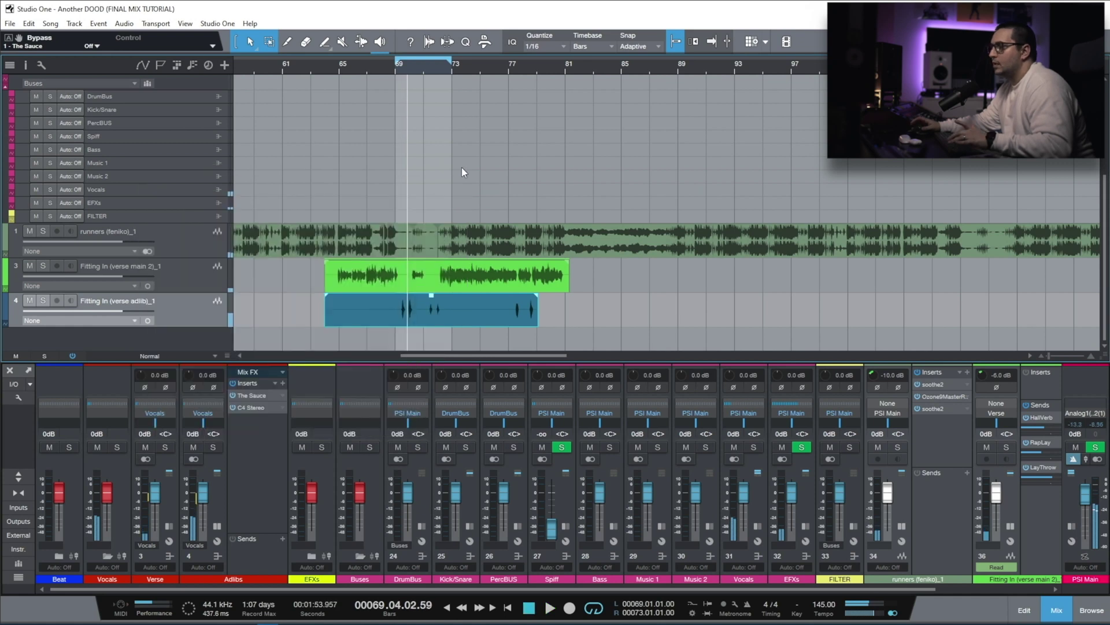
Show the hidden runners (feniko)_1 2 track beneath the beat around bars 69 to 73 and hide the track list
{"action": "left_click", "coordinate": [191, 311]}
{"action": "scroll", "coordinate": [149, 483], "scroll_direction": "left", "scroll_amount": 3}
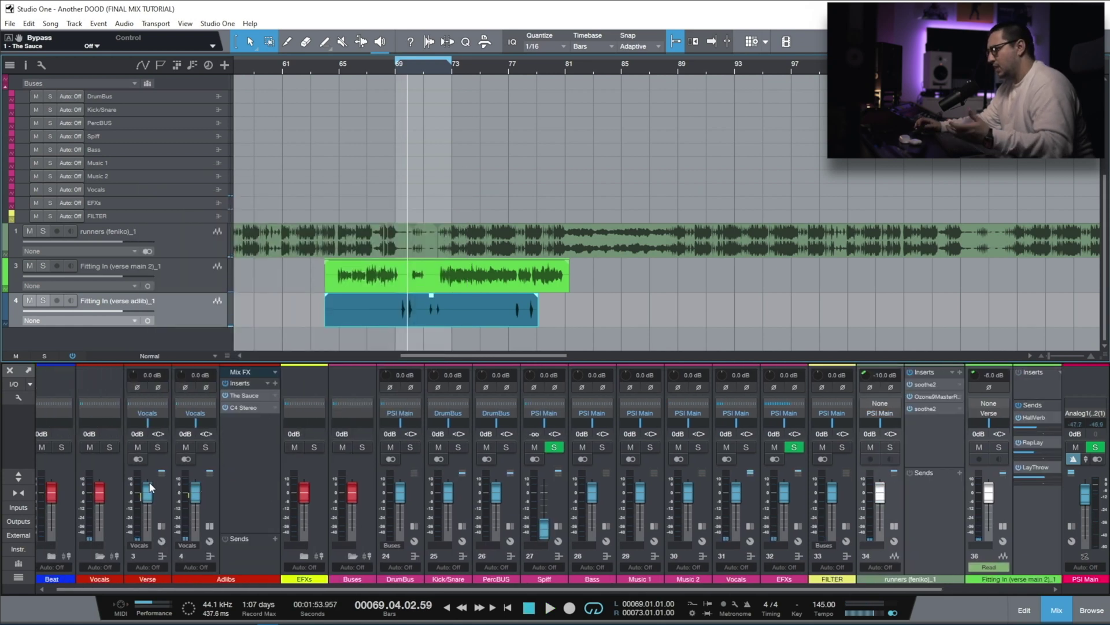
{"action": "left_click_drag", "start_coordinate": [397, 68], "coordinate": [385, 99]}
{"action": "scroll", "coordinate": [492, 307], "scroll_direction": "right", "scroll_amount": 3}
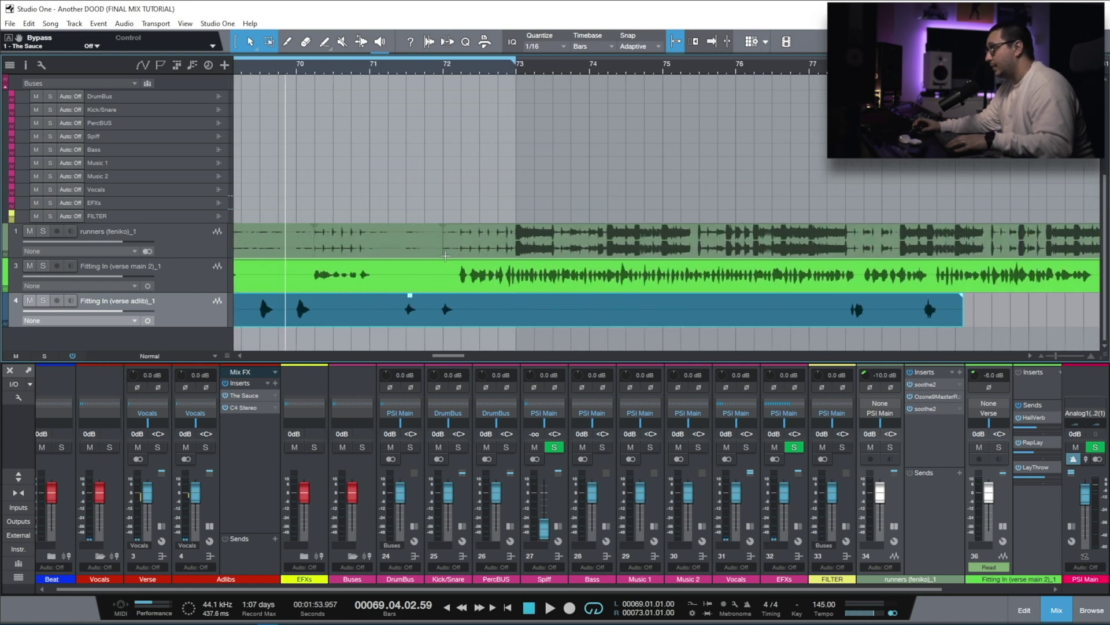
{"action": "scroll", "coordinate": [405, 69], "scroll_direction": "down", "scroll_amount": 4}
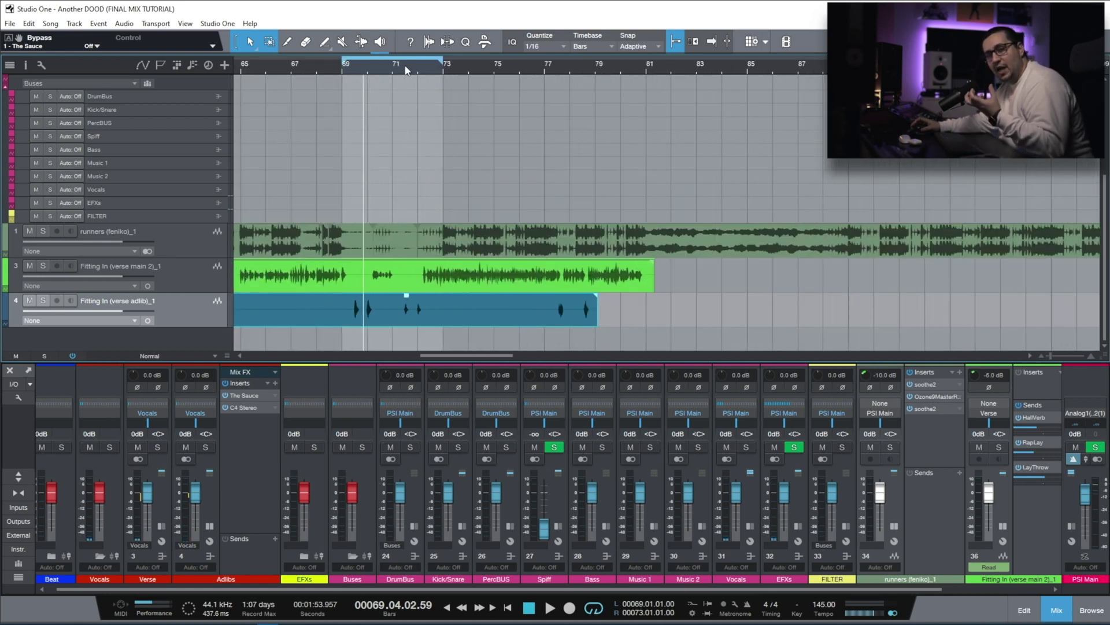
{"action": "scroll", "coordinate": [439, 258], "scroll_direction": "left", "scroll_amount": 3}
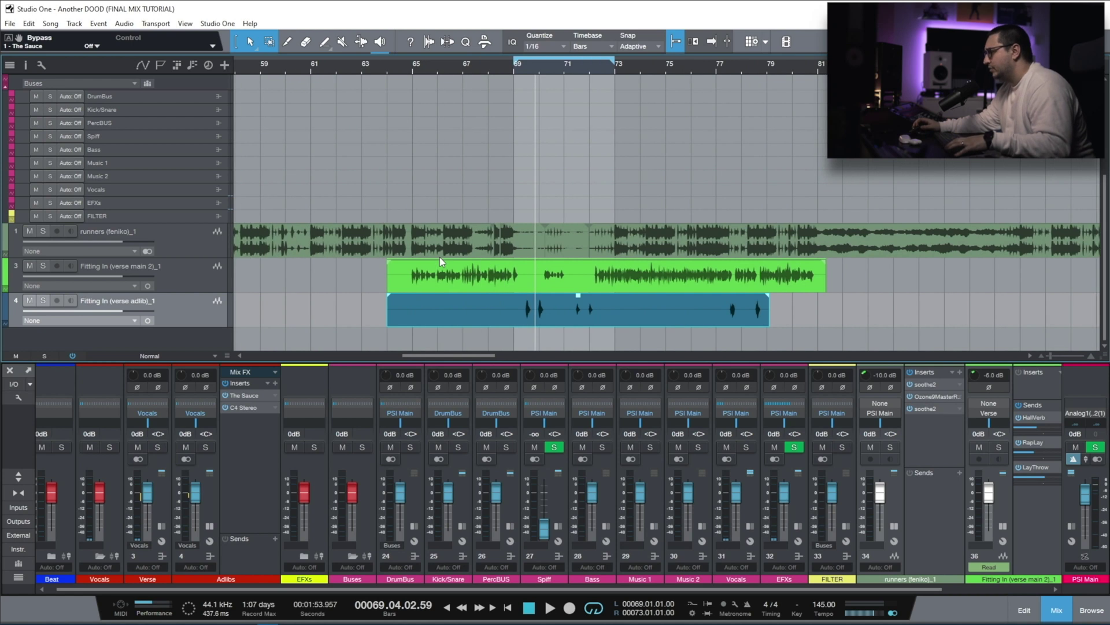
{"action": "scroll", "coordinate": [439, 257], "scroll_direction": "right", "scroll_amount": 3}
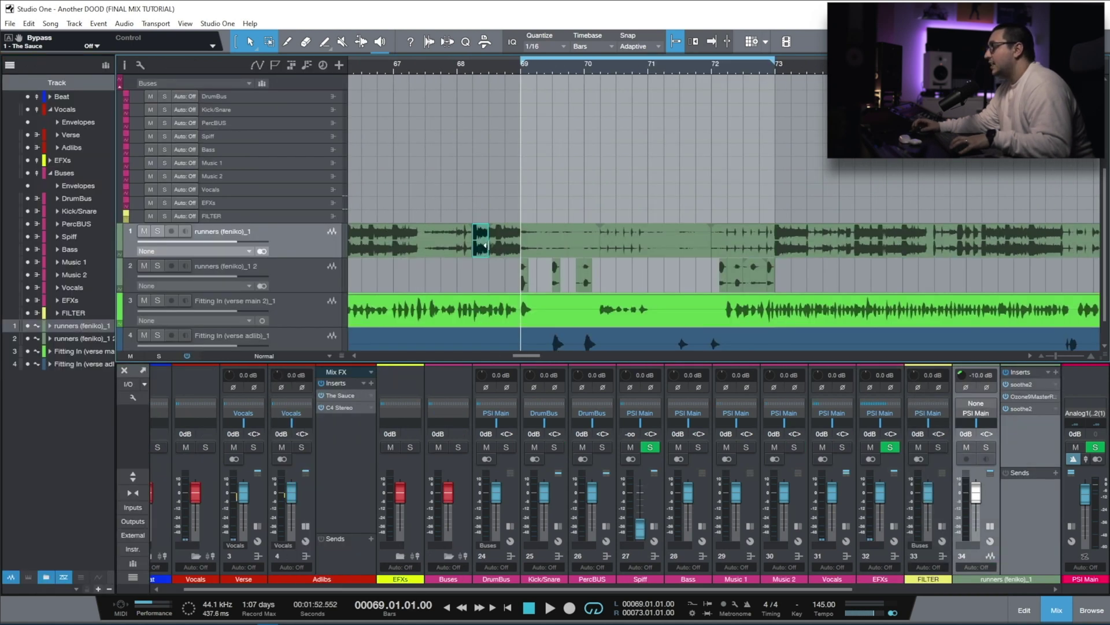
{"action": "scroll", "coordinate": [659, 160], "scroll_direction": "down", "scroll_amount": 1}
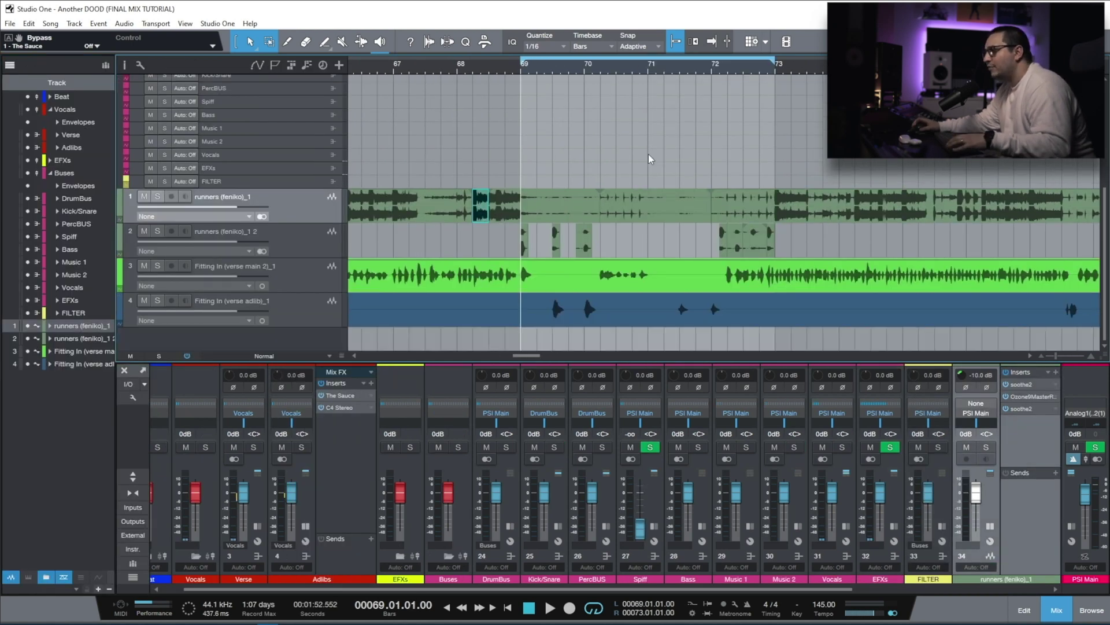
{"action": "left_click", "coordinate": [7, 65]}
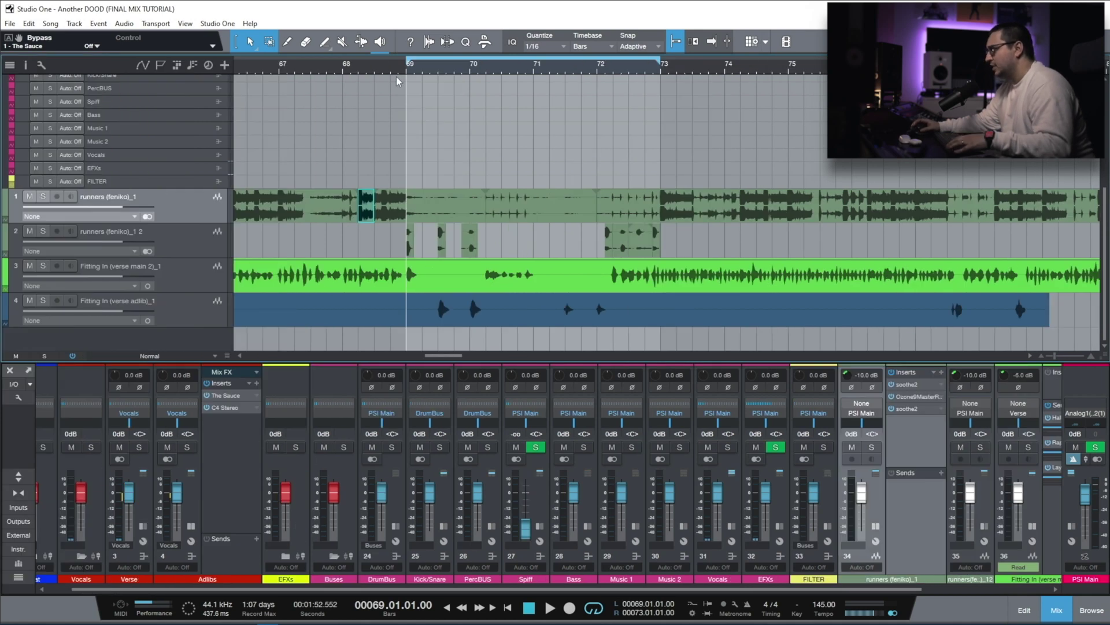
Audition the looped section with both runners tracks soloed and with only runners (feniko)_1 2 soloed
{"action": "left_click", "coordinate": [44, 231]}
{"action": "key", "text": "space"}
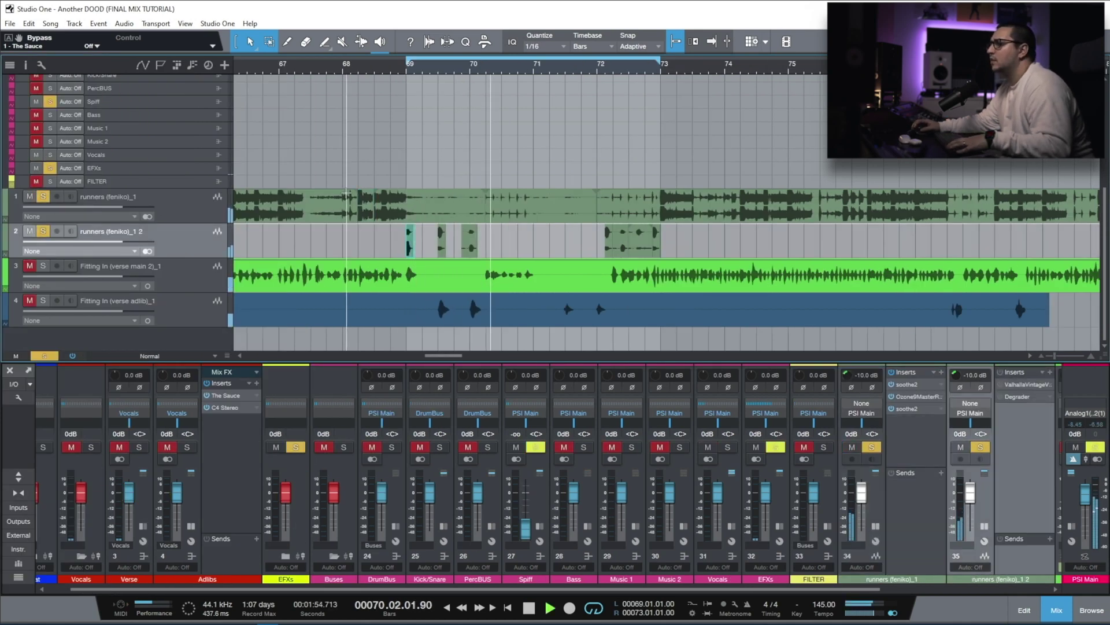
{"action": "scroll", "coordinate": [560, 244], "scroll_direction": "right", "scroll_amount": 2}
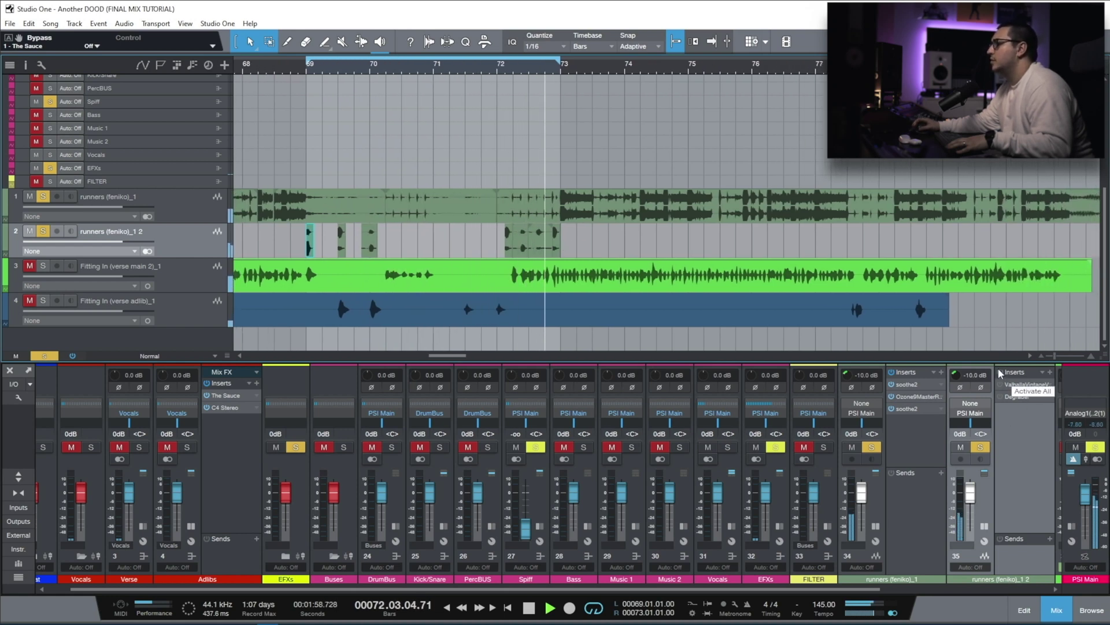
{"action": "left_click", "coordinate": [43, 197]}
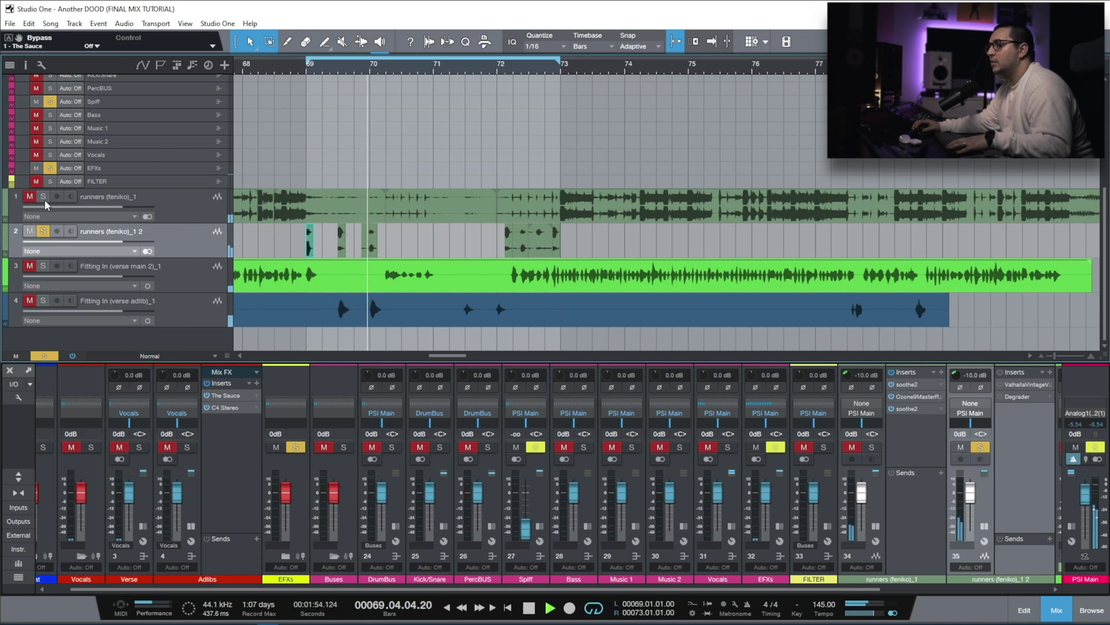
{"action": "scroll", "coordinate": [577, 72], "scroll_direction": "left", "scroll_amount": 2}
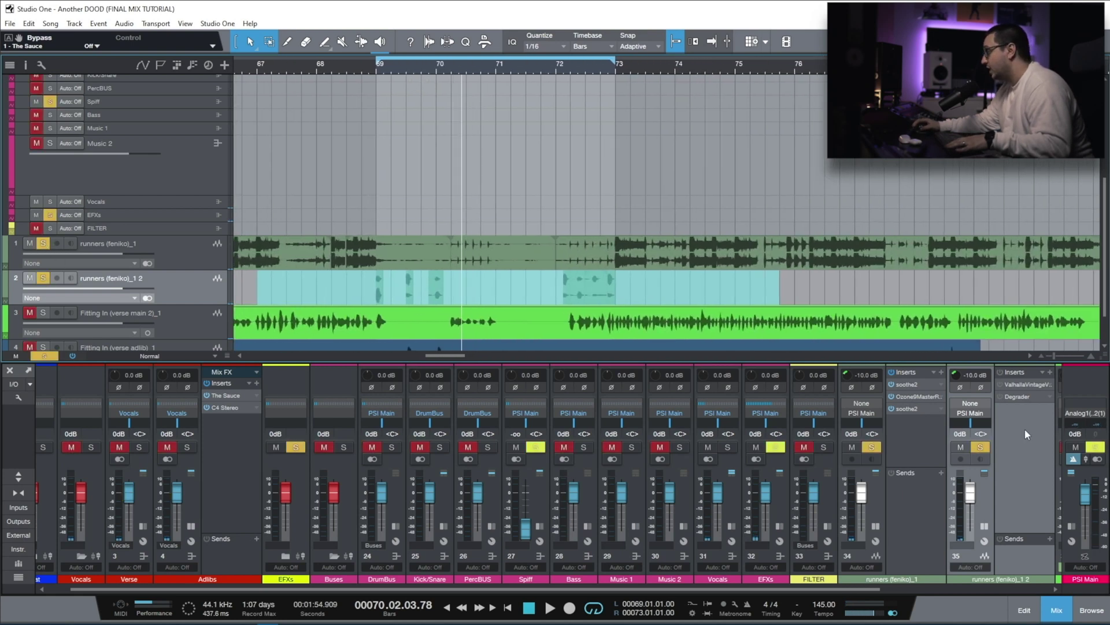
Activate all inserts on runners (feniko)_1 2 and play both soloed beat tracks from bar 69
{"action": "left_click", "coordinate": [1000, 372]}
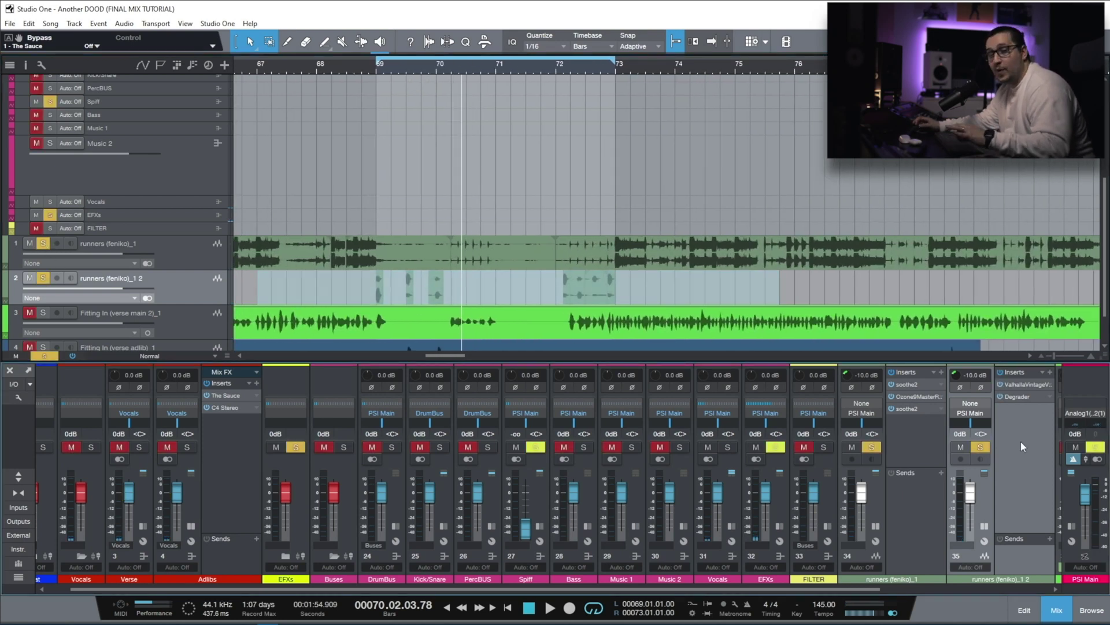
{"action": "left_click", "coordinate": [379, 73]}
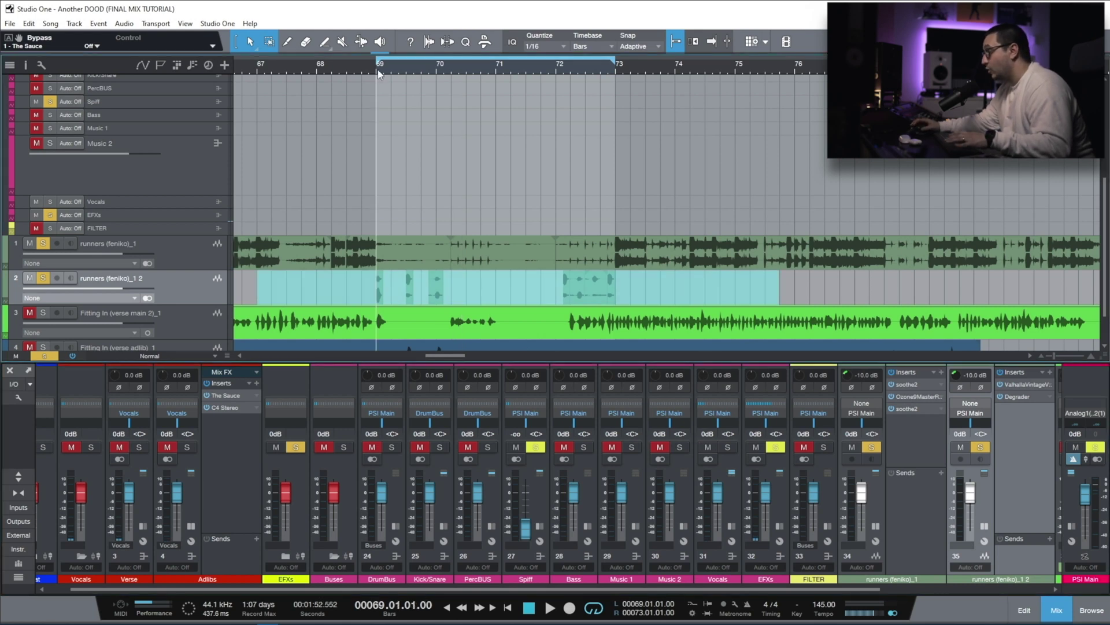
{"action": "key", "text": "space"}
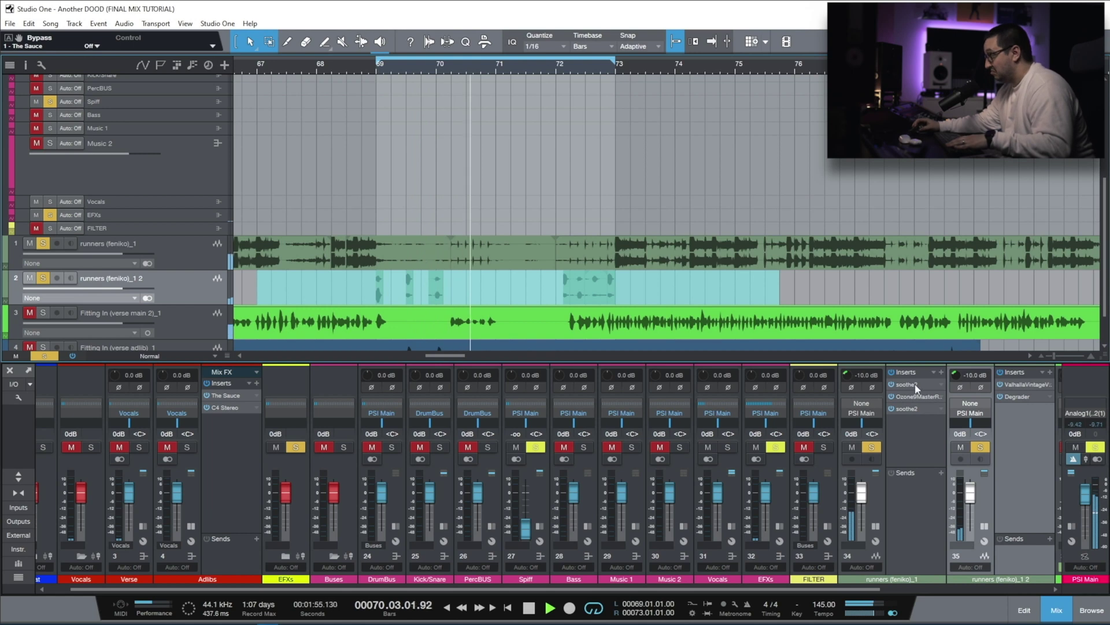
Add the main verse and verse adlib tracks to the solo and play them with both beat tracks
{"action": "scroll", "coordinate": [116, 232], "scroll_direction": "down", "scroll_amount": 1}
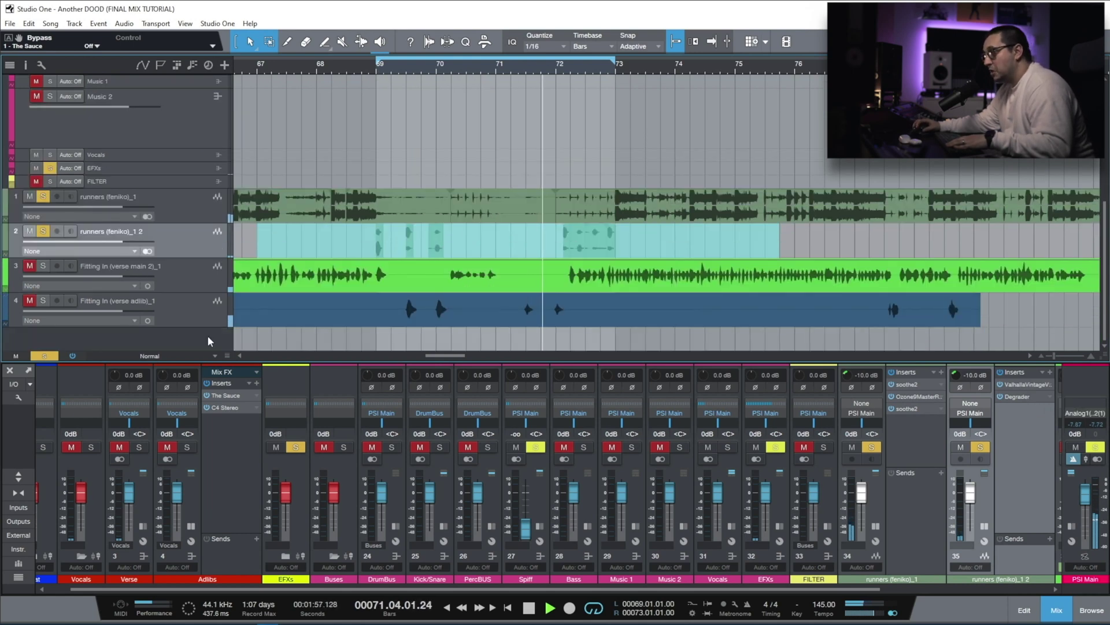
{"action": "left_click", "coordinate": [42, 267]}
{"action": "left_click", "coordinate": [44, 301]}
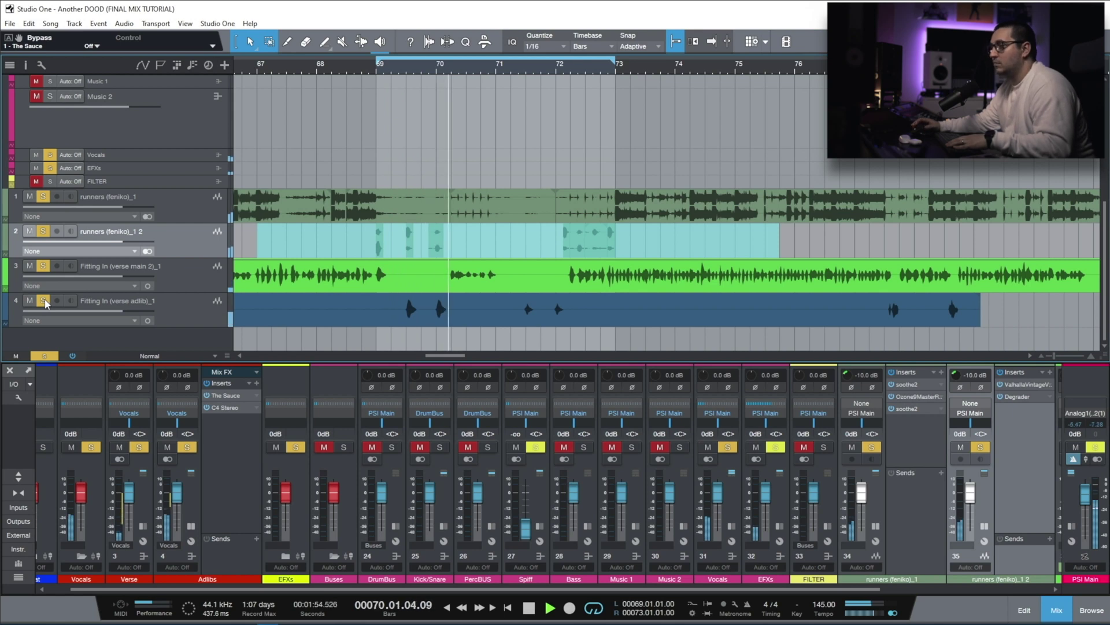
{"action": "scroll", "coordinate": [595, 71], "scroll_direction": "down", "scroll_amount": 4}
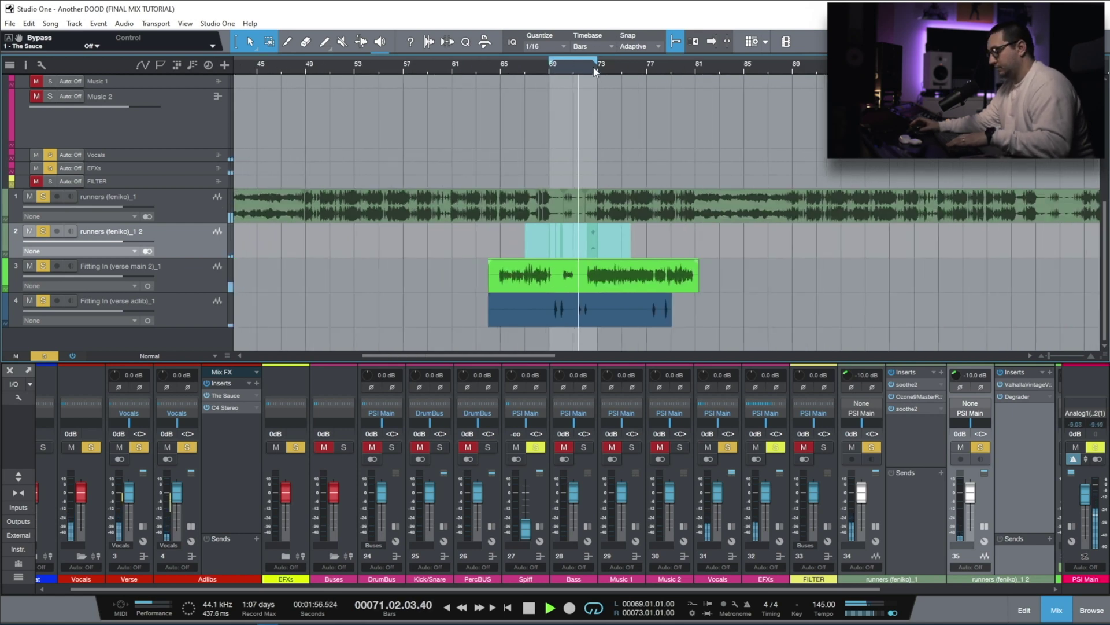